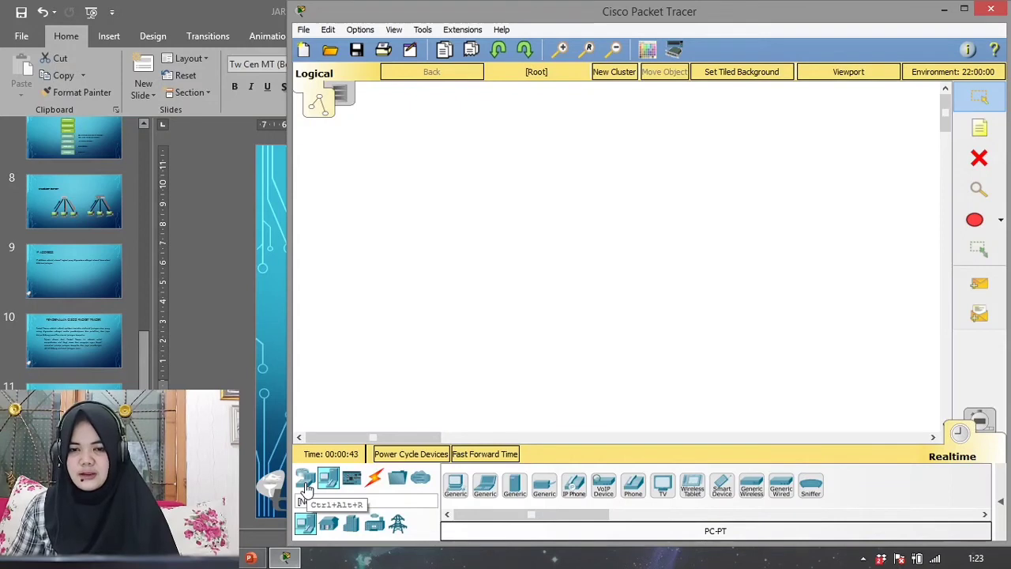
- Place four generic PCs side by side in a row on the logical workspace
{"action": "left_click", "coordinate": [456, 490]}
{"action": "left_click", "coordinate": [460, 322]}
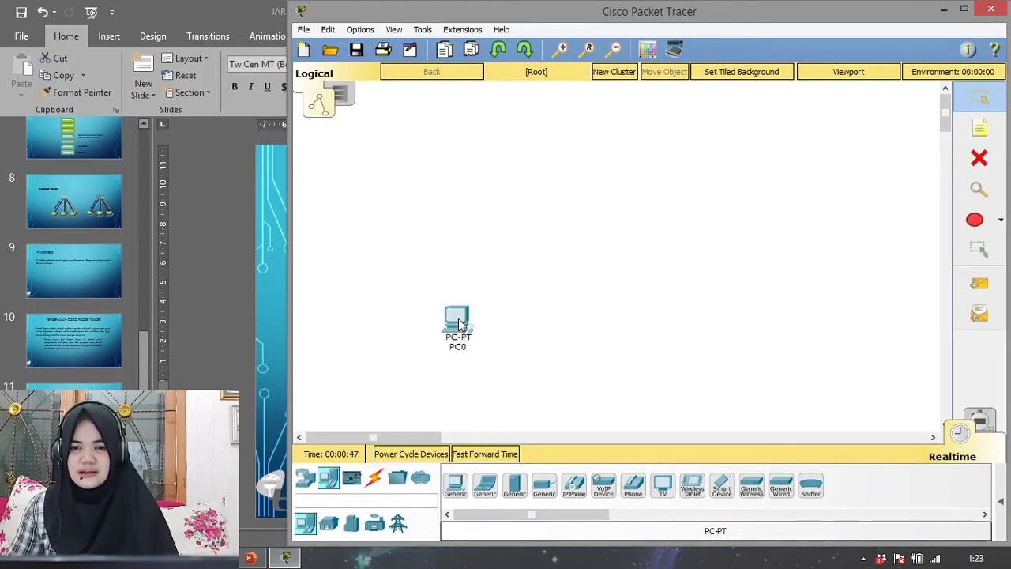
{"action": "left_click", "coordinate": [456, 485]}
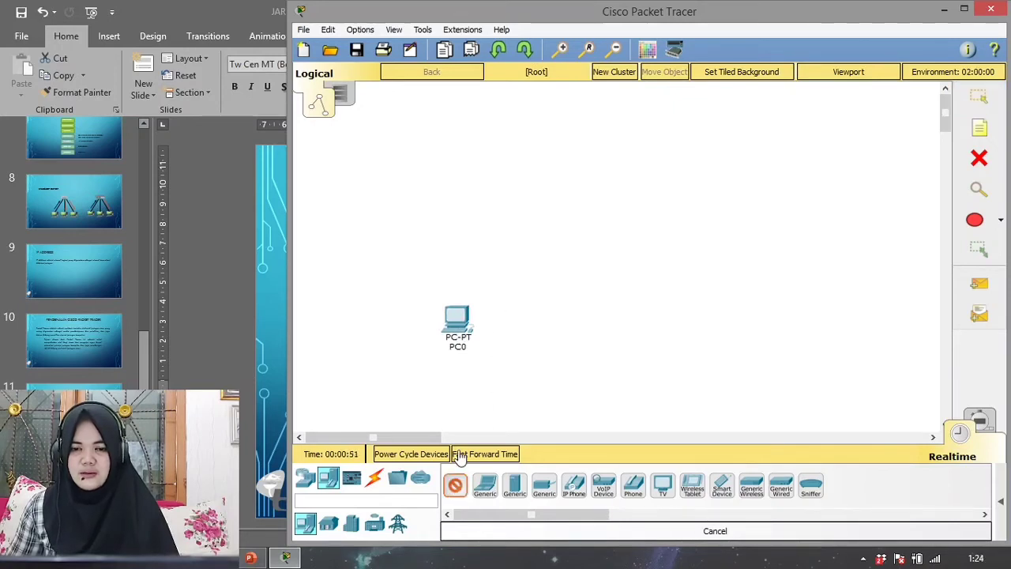
{"action": "left_click", "coordinate": [503, 317]}
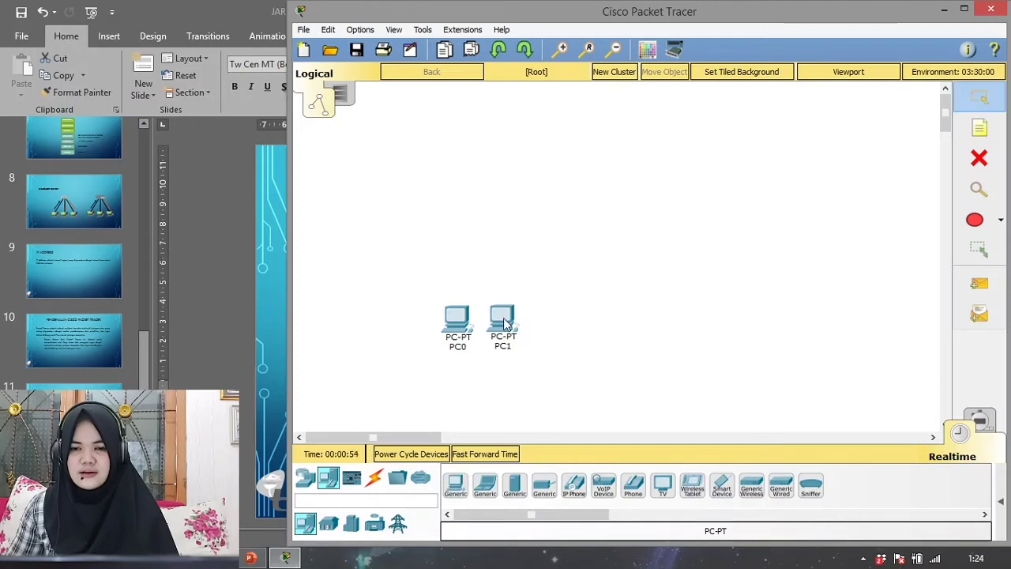
{"action": "left_click", "coordinate": [456, 489]}
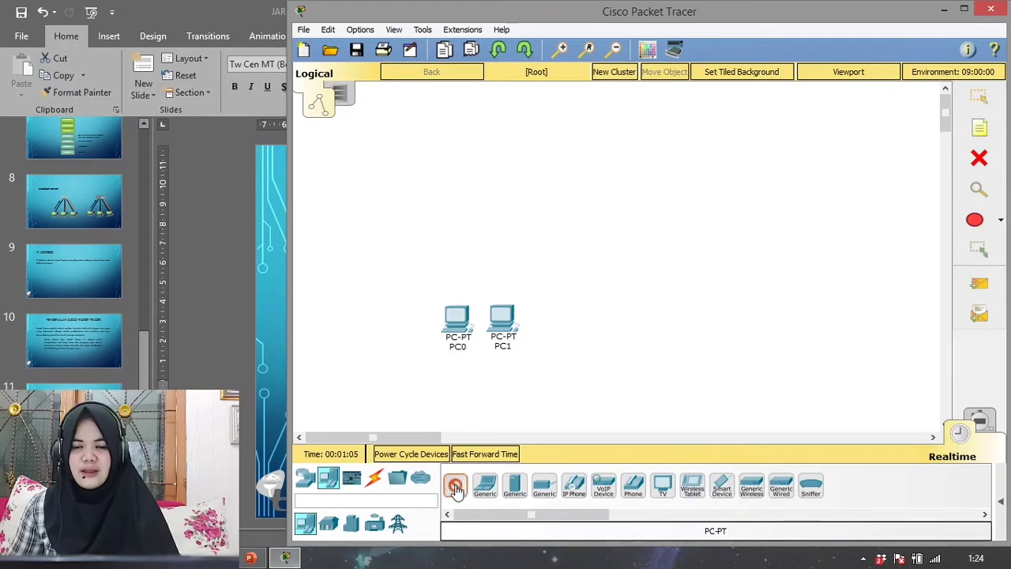
{"action": "left_click", "coordinate": [546, 321]}
{"action": "left_click", "coordinate": [585, 320]}
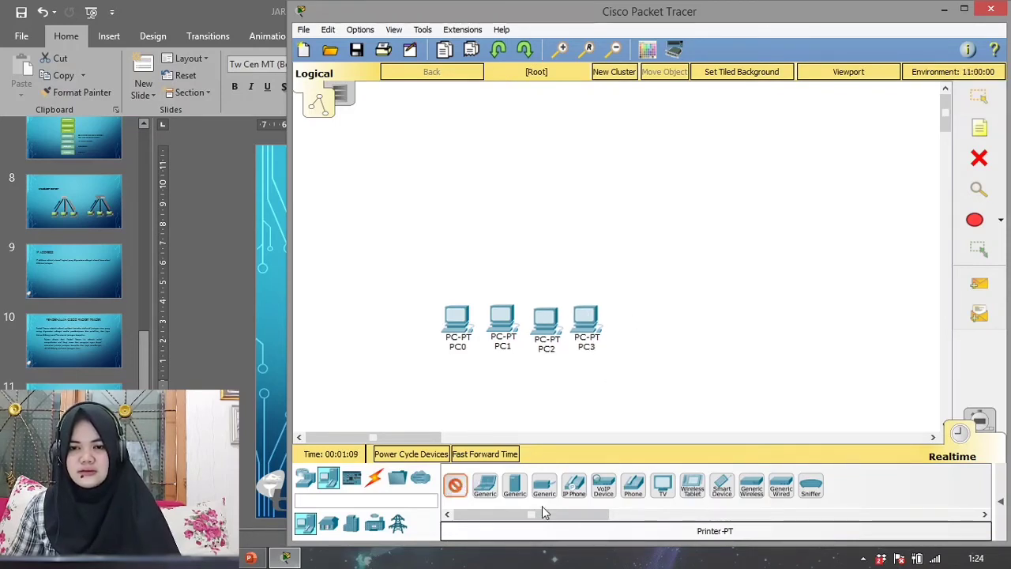
{"action": "left_click", "coordinate": [456, 487]}
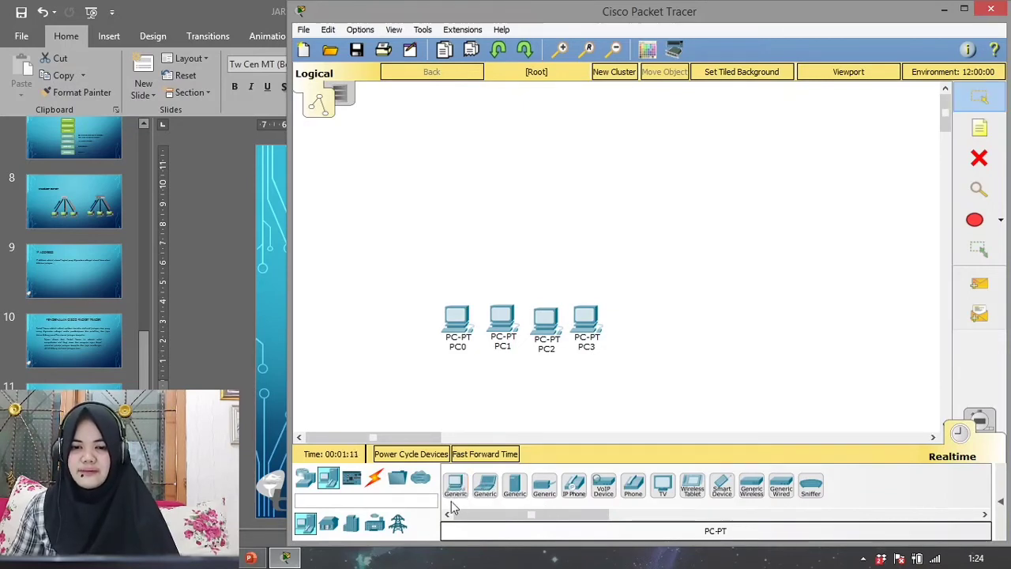
- Add a generic Hub-PT network device above the row of PCs
{"action": "left_click", "coordinate": [305, 478]}
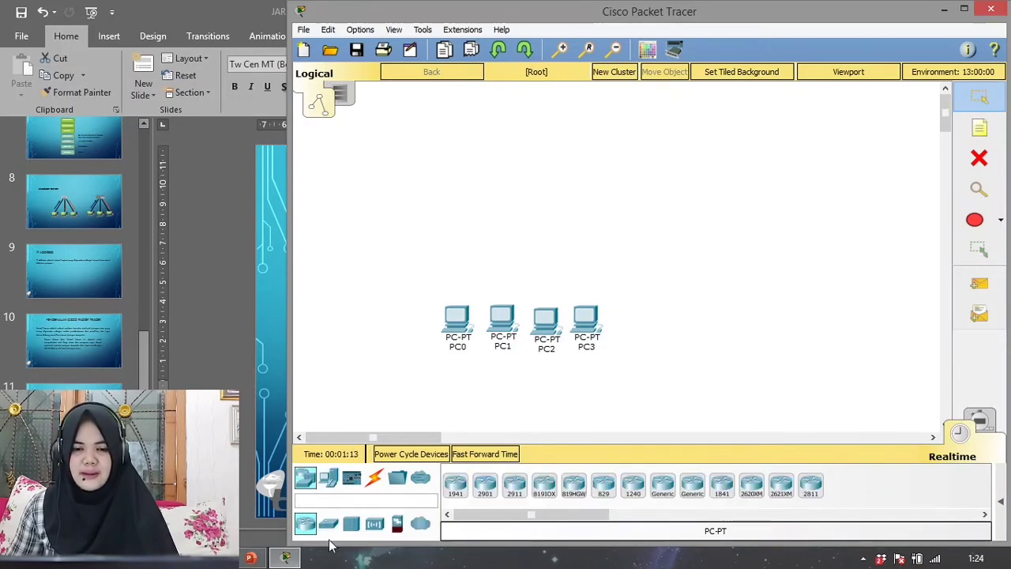
{"action": "left_click", "coordinate": [351, 525]}
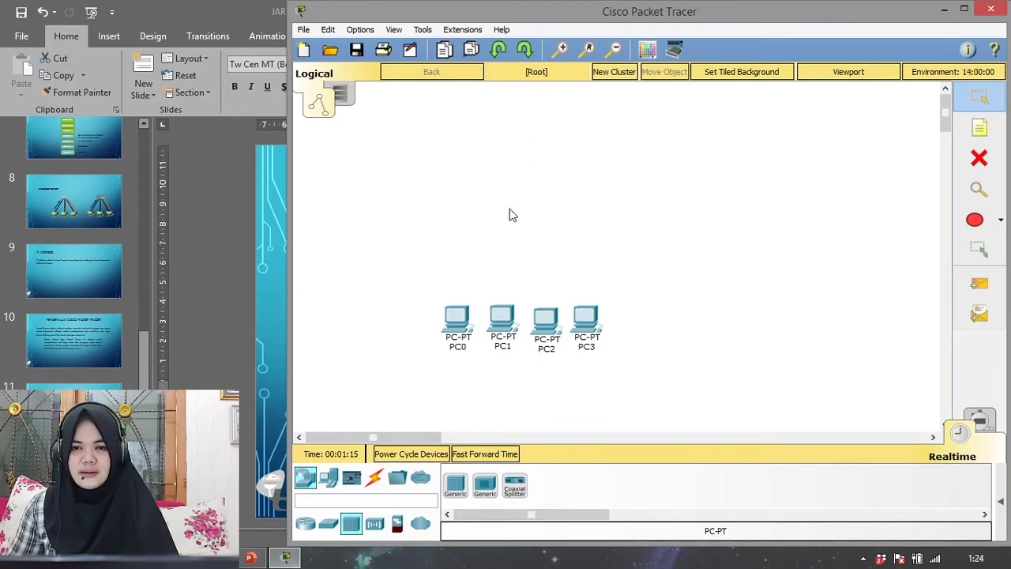
{"action": "left_click", "coordinate": [457, 485]}
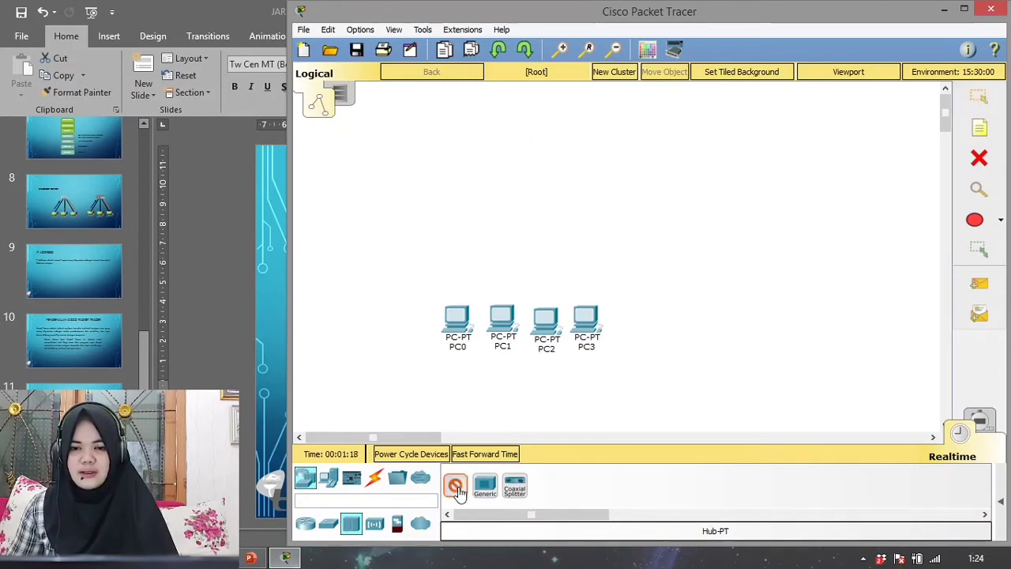
{"action": "left_click", "coordinate": [516, 230]}
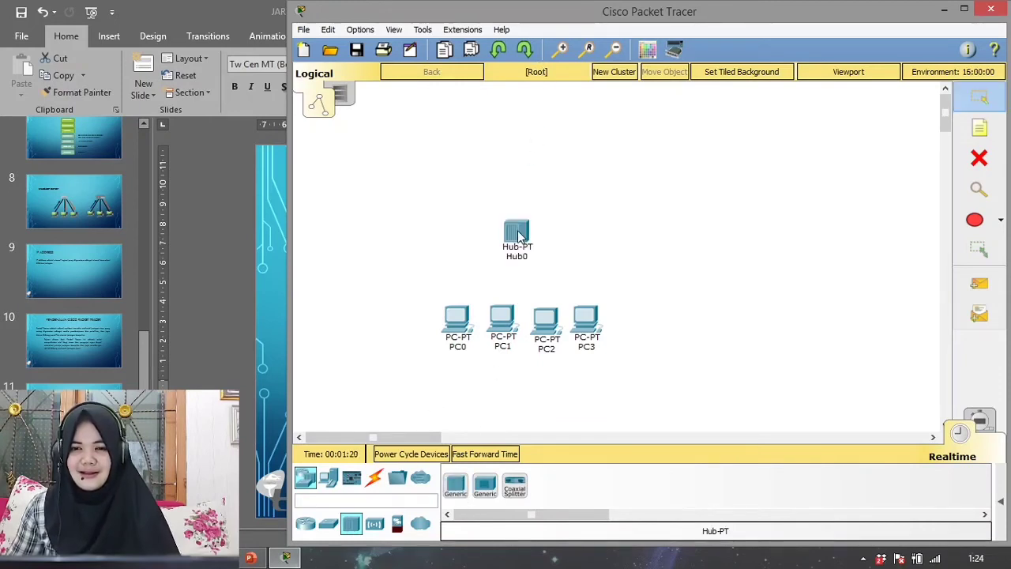
{"action": "left_click", "coordinate": [457, 348]}
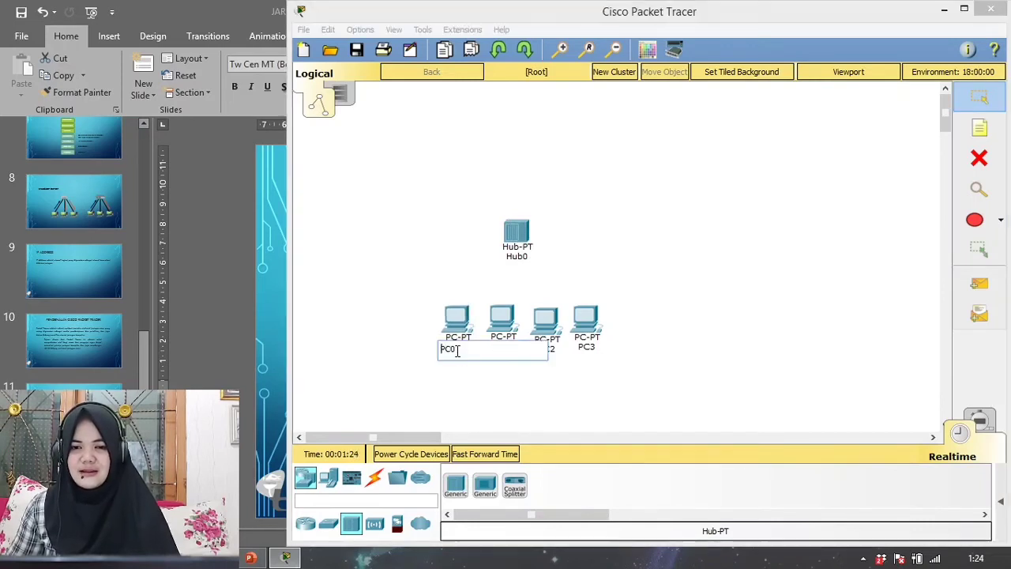
{"action": "left_click", "coordinate": [473, 407]}
{"action": "left_click", "coordinate": [510, 350]}
{"action": "left_click", "coordinate": [510, 411]}
{"action": "left_click", "coordinate": [551, 356]}
{"action": "left_click", "coordinate": [579, 372]}
{"action": "left_click", "coordinate": [587, 348]}
{"action": "left_click", "coordinate": [560, 421]}
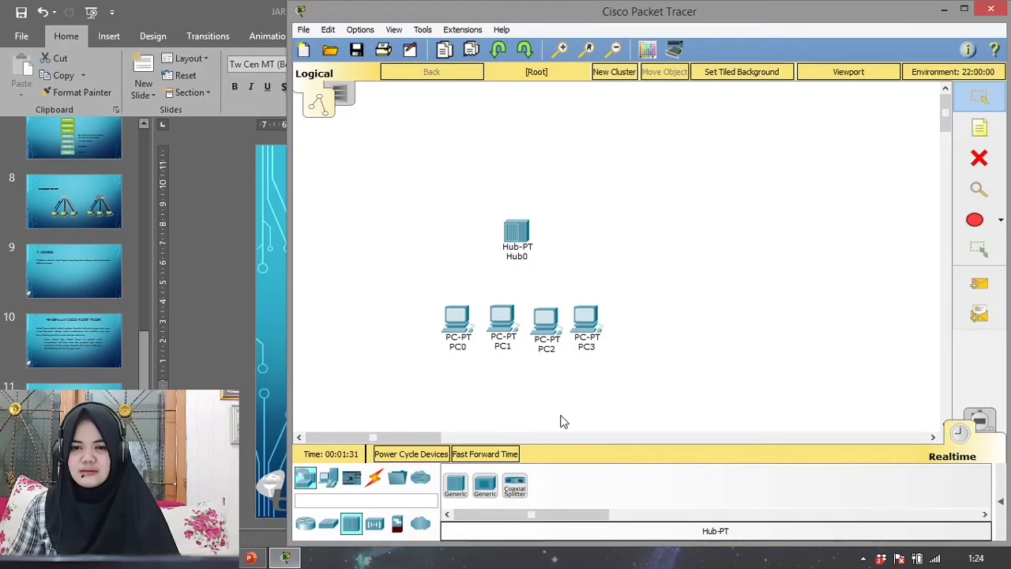
- Align PC2 level with the other PCs and move the hub farther up, away from the row
{"action": "left_click_drag", "start_coordinate": [556, 328], "coordinate": [554, 328]}
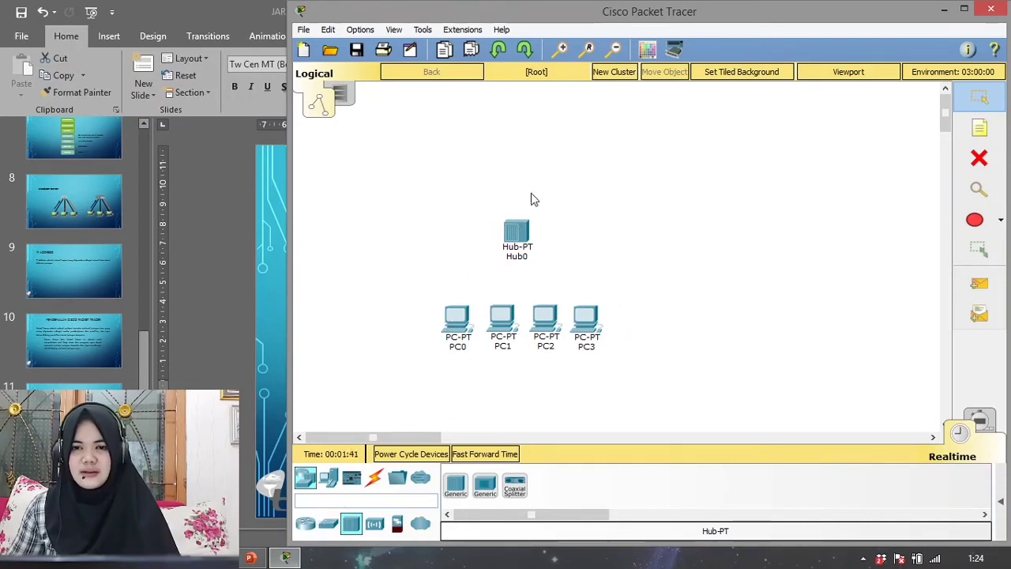
{"action": "left_click_drag", "start_coordinate": [520, 231], "coordinate": [520, 207]}
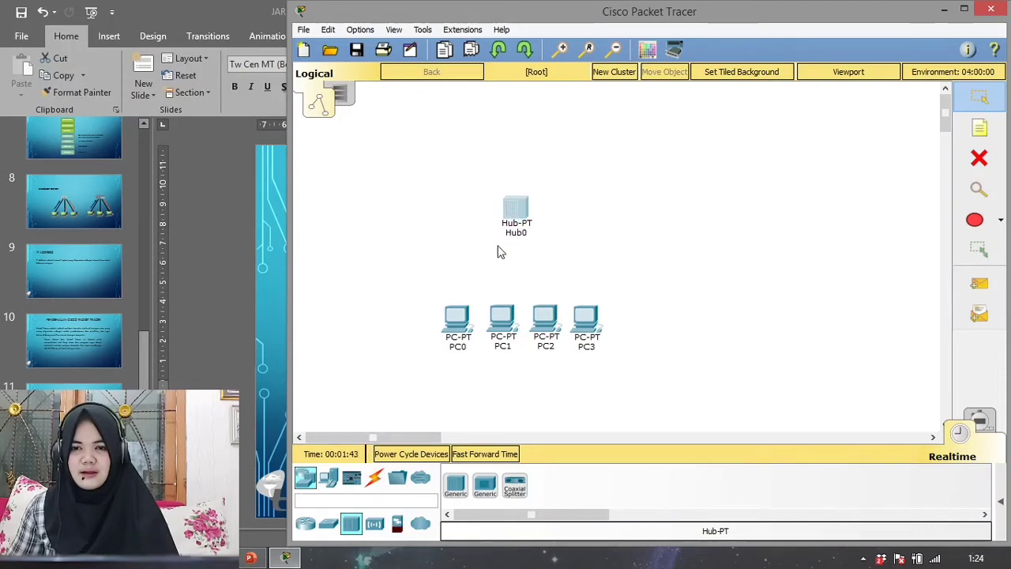
- Connect PC0's FastEthernet0 port to the hub's FastEthernet0 port with a Copper Straight-Through cable
{"action": "left_click", "coordinate": [375, 479]}
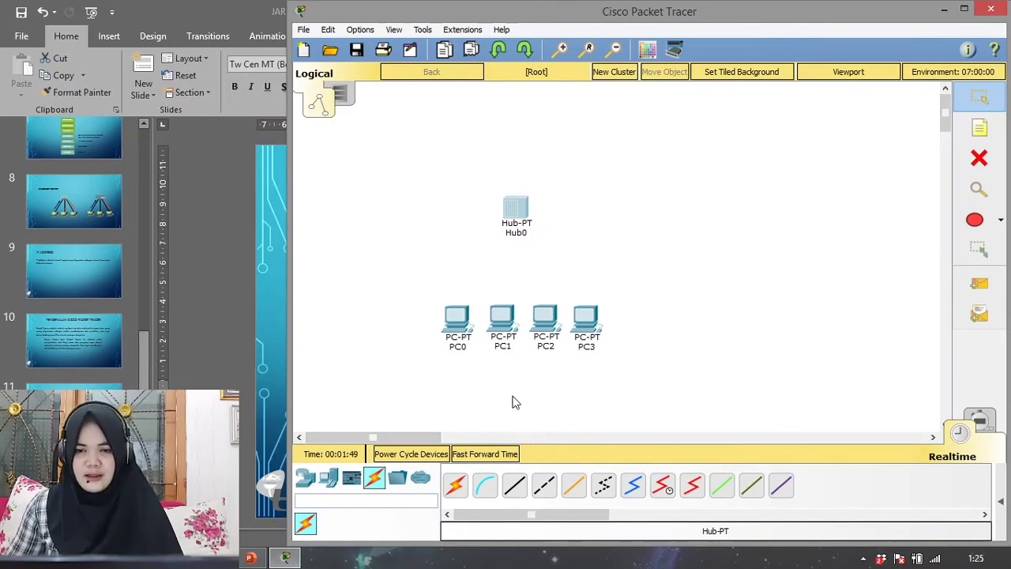
{"action": "left_click", "coordinate": [512, 486]}
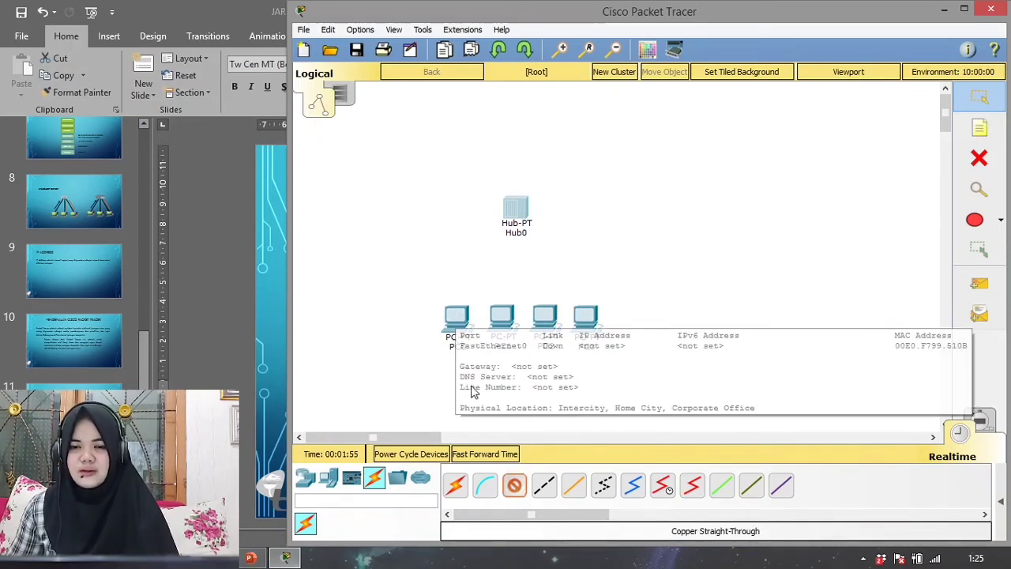
{"action": "left_click", "coordinate": [514, 485]}
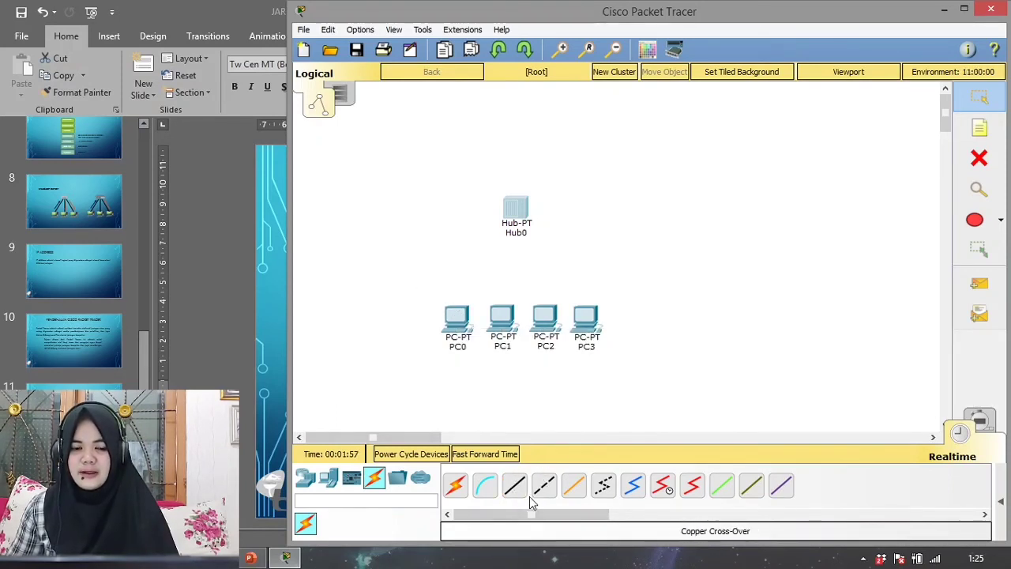
{"action": "left_click", "coordinate": [513, 487]}
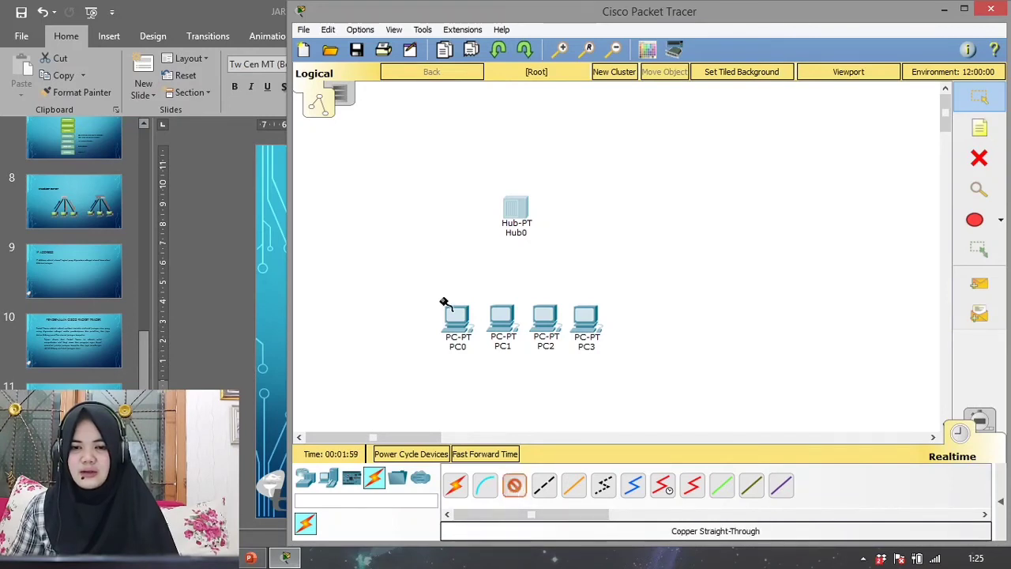
{"action": "left_click", "coordinate": [458, 320]}
{"action": "left_click", "coordinate": [487, 376]}
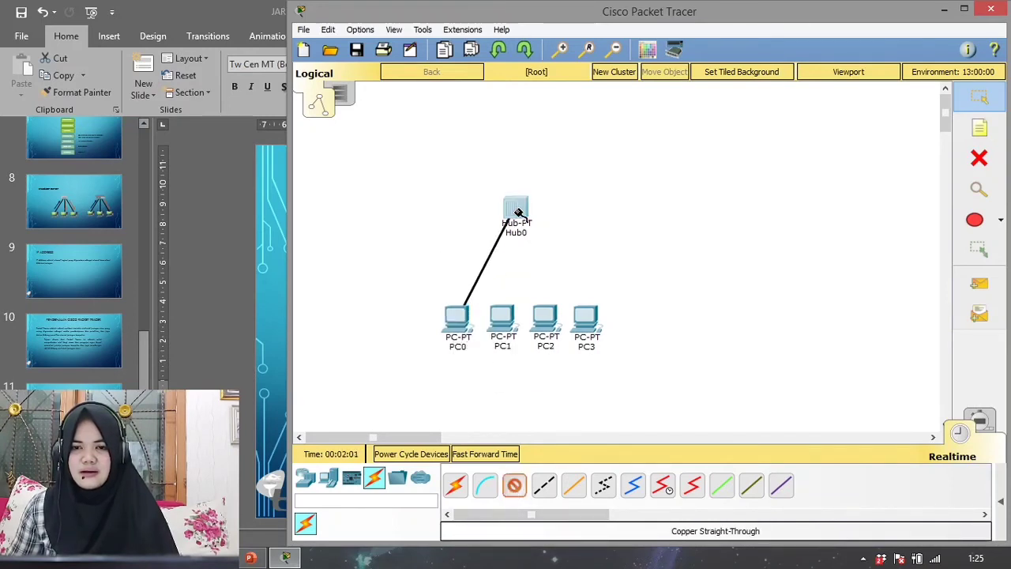
{"action": "left_click", "coordinate": [515, 208]}
{"action": "left_click", "coordinate": [547, 219]}
- Connect PC1's FastEthernet0 port to the hub's FastEthernet1 port with a Copper Straight-Through cable
{"action": "left_click", "coordinate": [506, 325]}
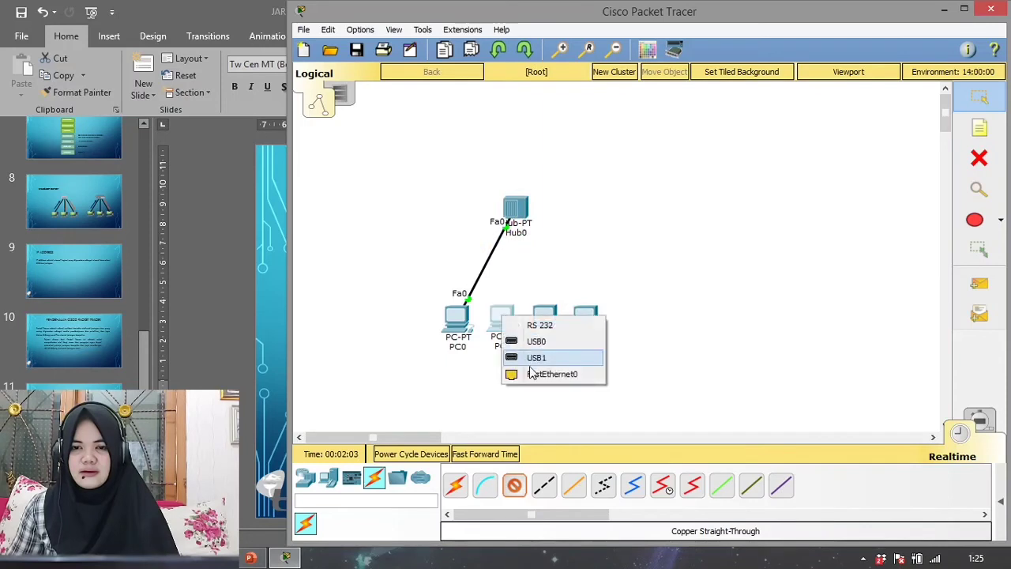
{"action": "left_click", "coordinate": [553, 372]}
{"action": "left_click", "coordinate": [516, 211]}
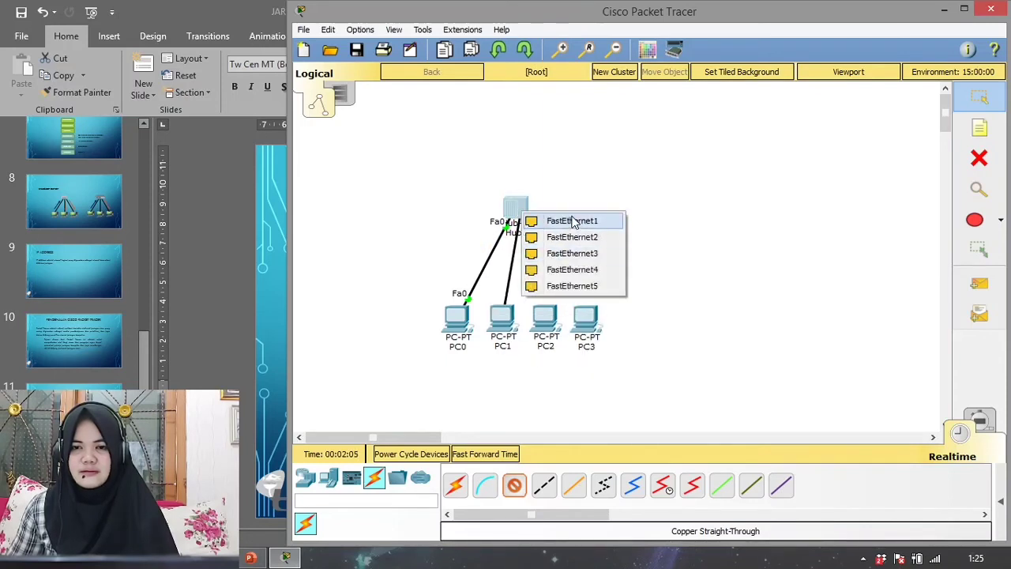
{"action": "left_click", "coordinate": [566, 221]}
- Connect PC2's FastEthernet0 port to the hub's FastEthernet2 port with a Copper Straight-Through cable
{"action": "left_click", "coordinate": [555, 321]}
{"action": "left_click", "coordinate": [587, 378]}
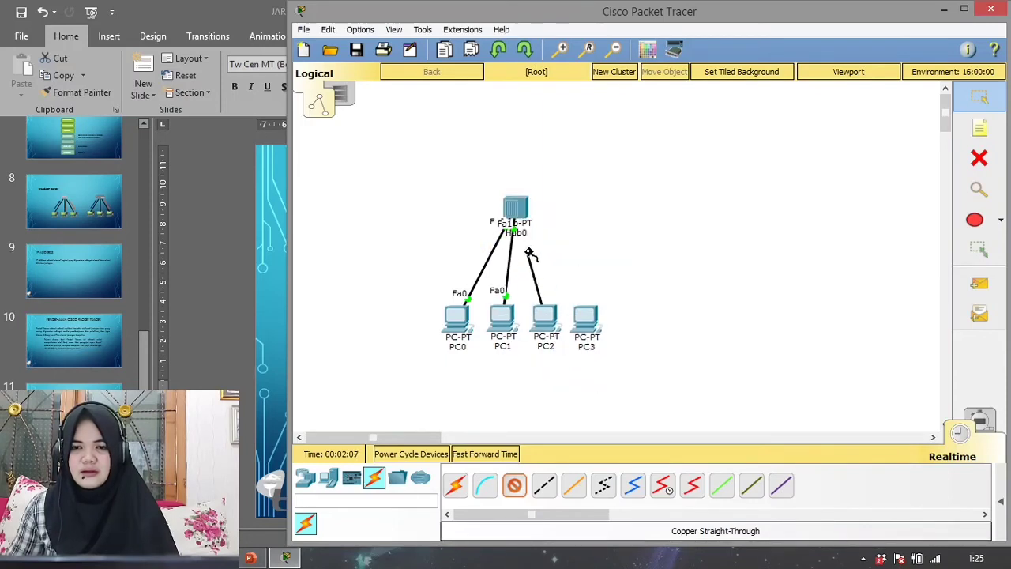
{"action": "left_click", "coordinate": [516, 212]}
{"action": "left_click", "coordinate": [566, 220]}
- Connect PC3's FastEthernet0 port to the hub's FastEthernet3 port with a Copper Straight-Through cable
{"action": "left_click", "coordinate": [590, 326]}
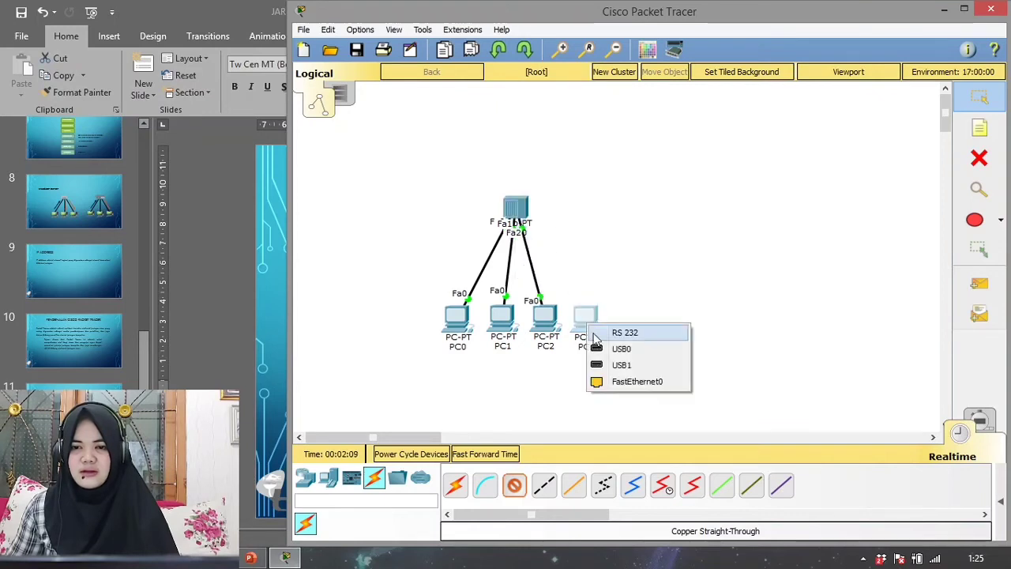
{"action": "left_click", "coordinate": [593, 383]}
{"action": "left_click", "coordinate": [527, 210]}
{"action": "left_click", "coordinate": [561, 216]}
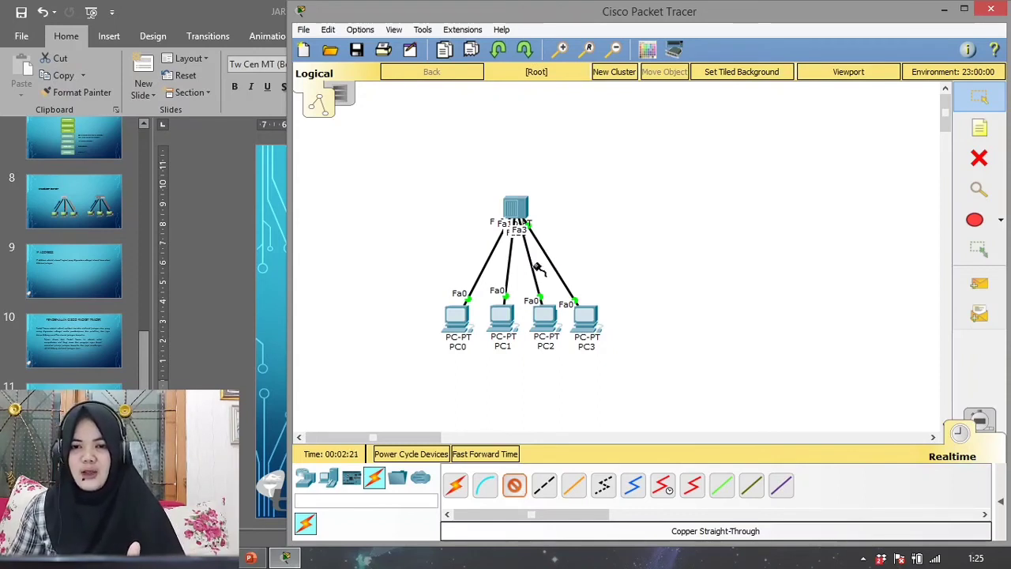
- Stop cabling and spread the four PCs into a wider row beneath the hub, in order from PC0 to PC3
{"action": "left_click", "coordinate": [980, 102]}
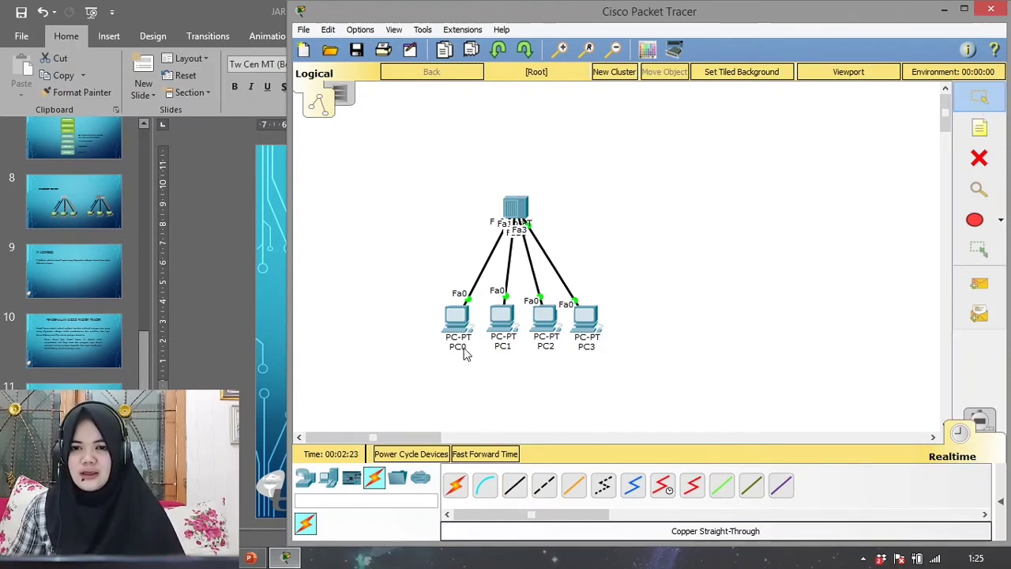
{"action": "left_click_drag", "start_coordinate": [458, 316], "coordinate": [434, 307]}
{"action": "left_click_drag", "start_coordinate": [501, 324], "coordinate": [484, 354]}
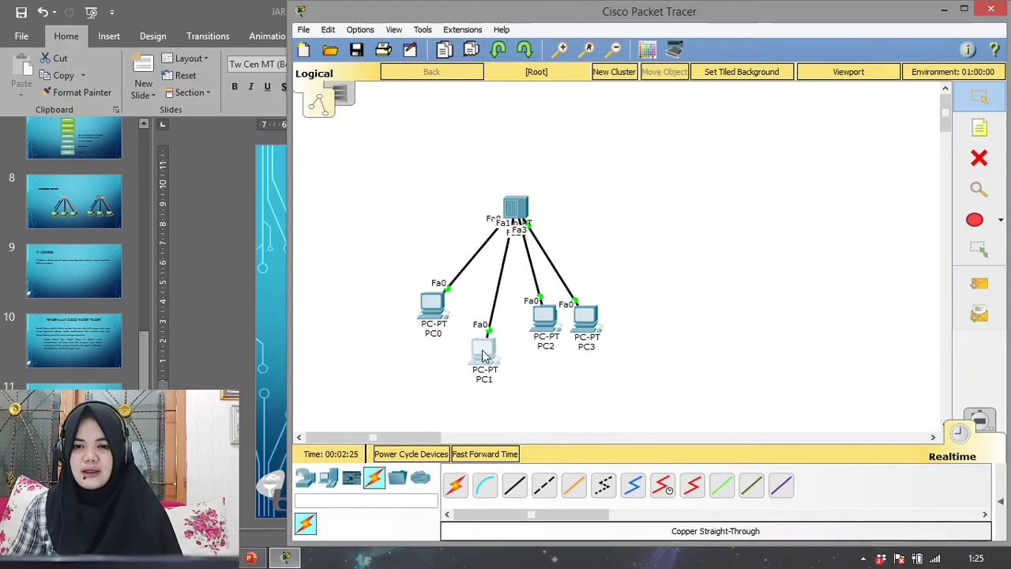
{"action": "left_click_drag", "start_coordinate": [545, 318], "coordinate": [624, 354]}
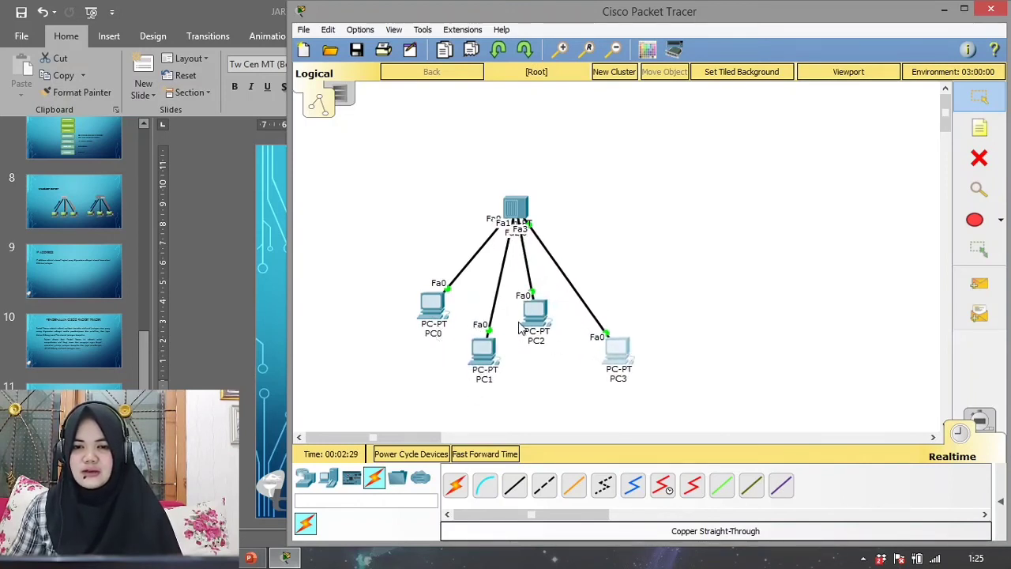
{"action": "left_click_drag", "start_coordinate": [622, 354], "coordinate": [659, 303]}
{"action": "left_click_drag", "start_coordinate": [536, 315], "coordinate": [574, 316]}
{"action": "left_click_drag", "start_coordinate": [482, 350], "coordinate": [405, 310]}
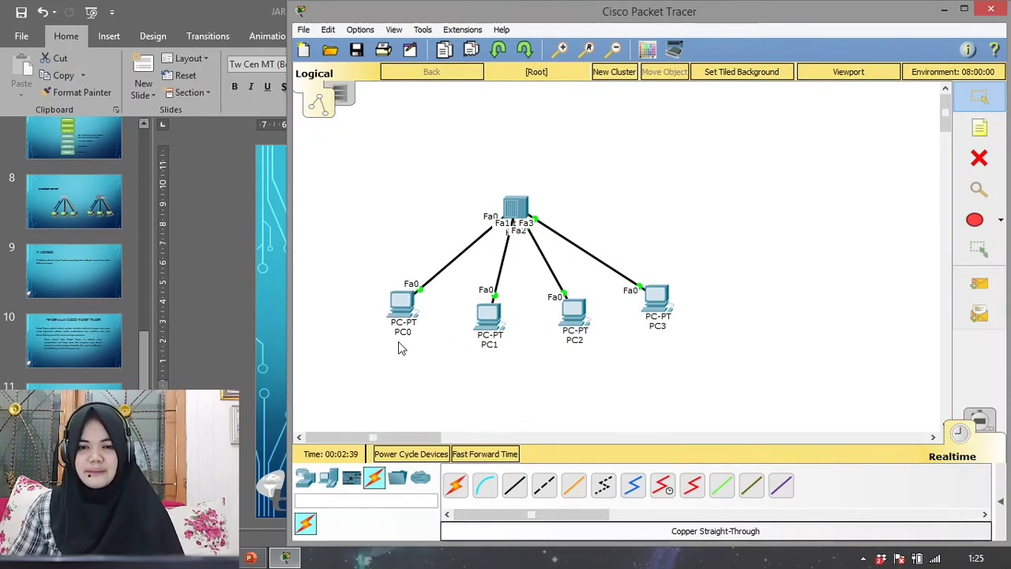
- Switch to PowerPoint and review the GUI and CLI configuration modes listed on the Konfigurasi slide
{"action": "mouse_move", "coordinate": [401, 302]}
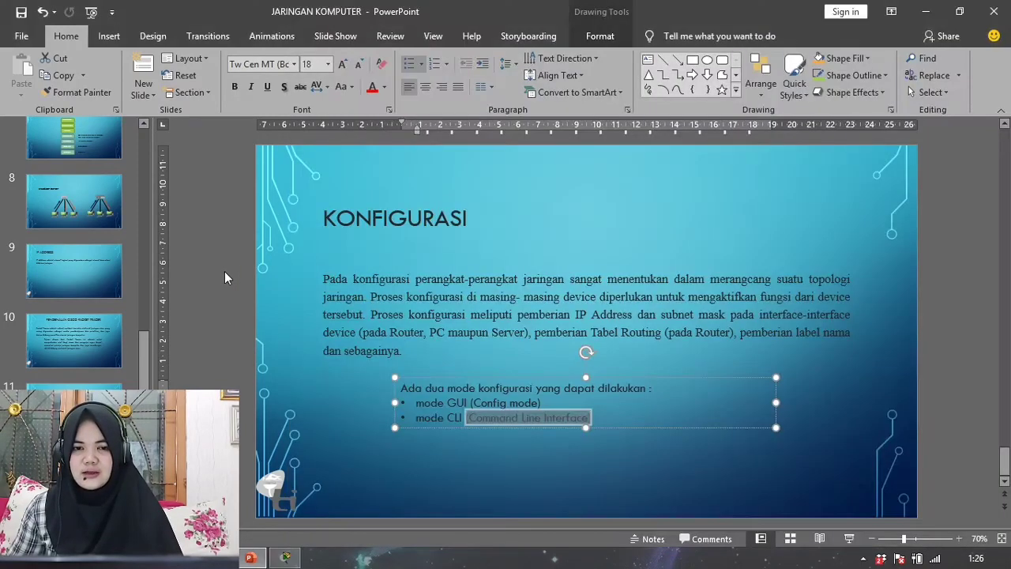
{"action": "left_click", "coordinate": [224, 270]}
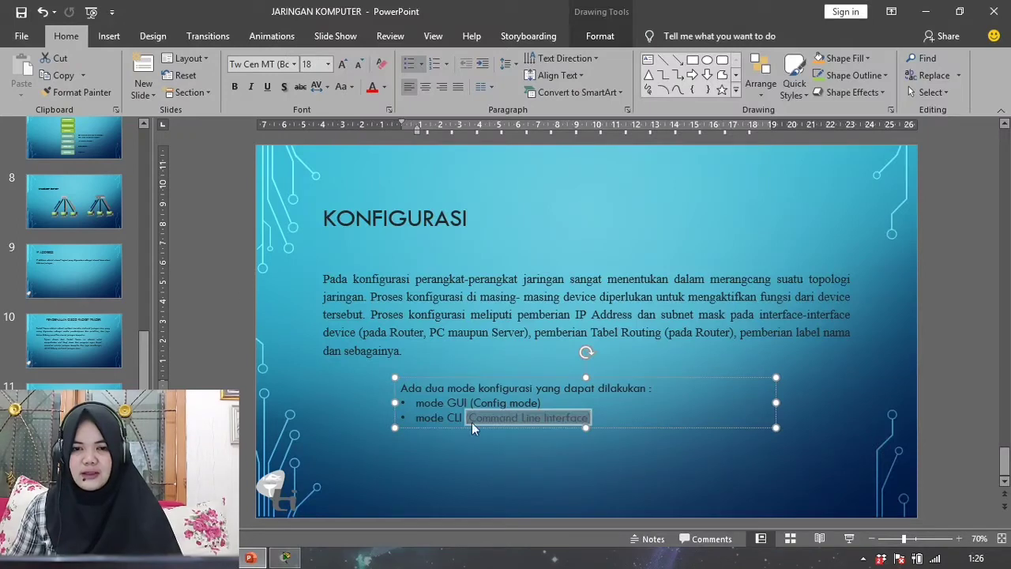
{"action": "mouse_move", "coordinate": [416, 403]}
{"action": "left_mouse_down"}
{"action": "mouse_move", "coordinate": [556, 405]}
{"action": "mouse_move", "coordinate": [416, 417]}
{"action": "left_mouse_up"}
{"action": "left_click", "coordinate": [457, 478]}
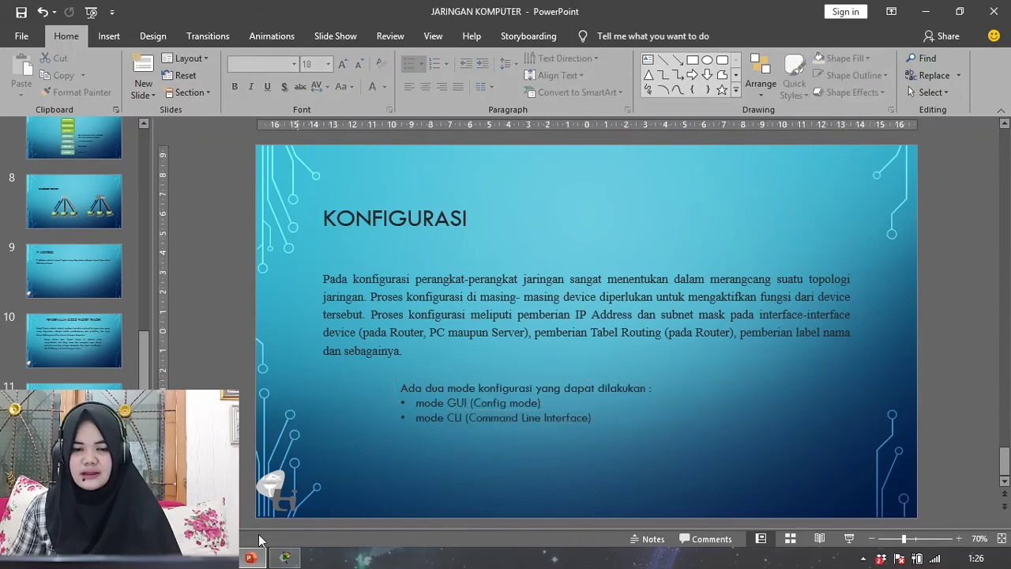
- Switch to Cisco Packet Tracer and give PC0 the static IP address 192.168.10.1 with subnet mask 255.255.255.0
{"action": "left_click", "coordinate": [285, 558]}
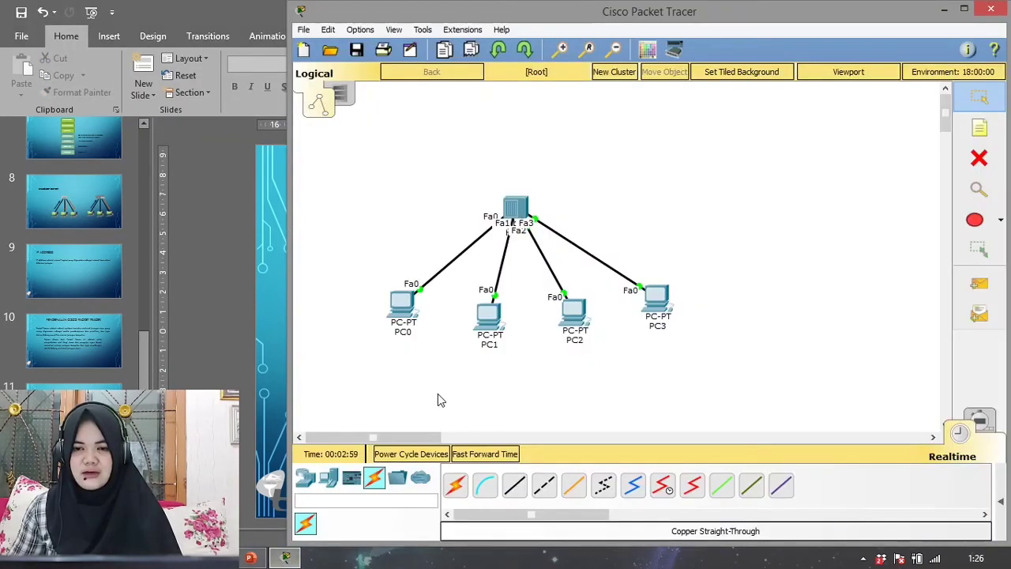
{"action": "left_click", "coordinate": [403, 312]}
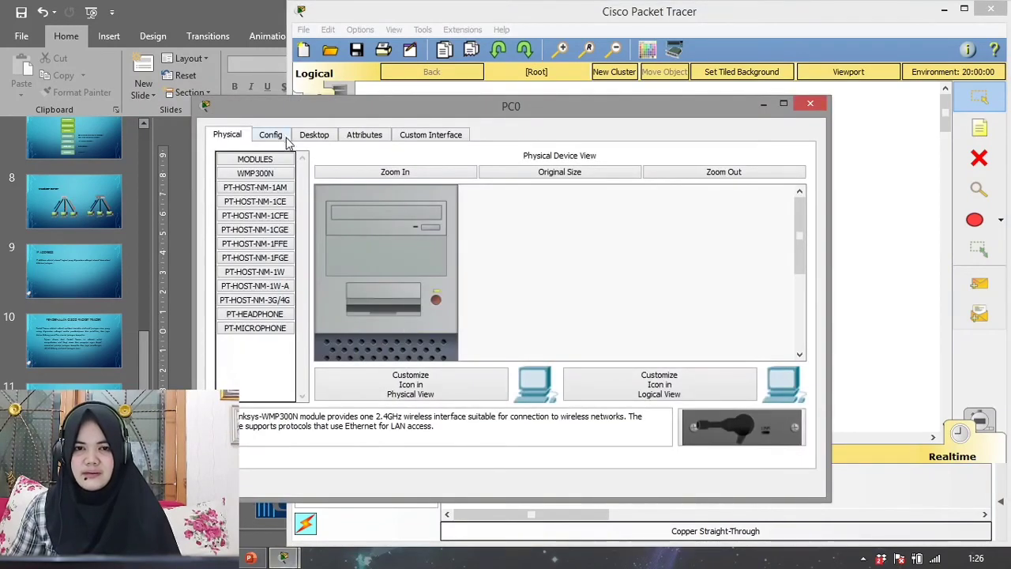
{"action": "left_click", "coordinate": [315, 136]}
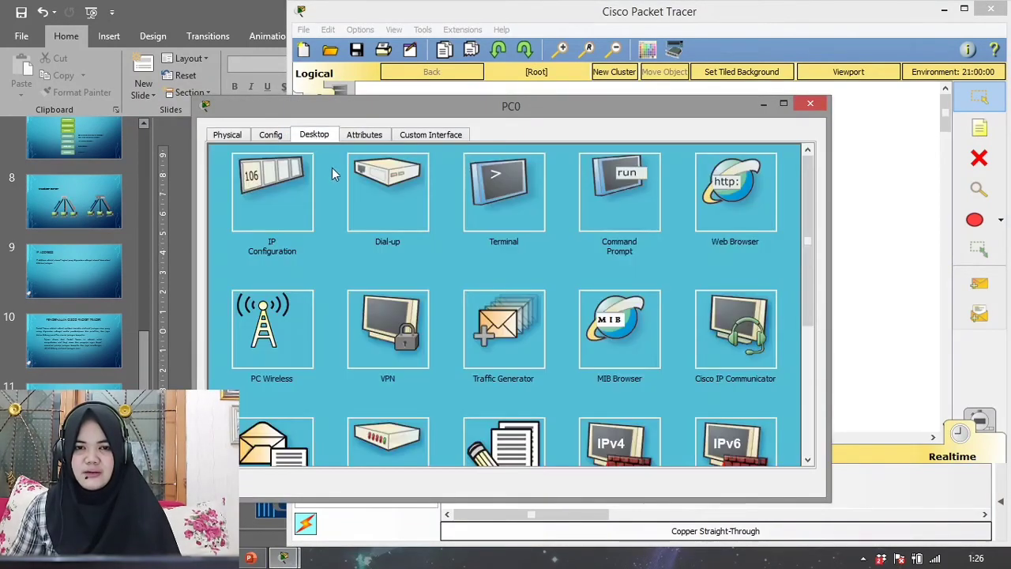
{"action": "left_click", "coordinate": [269, 205]}
{"action": "left_click", "coordinate": [447, 219]}
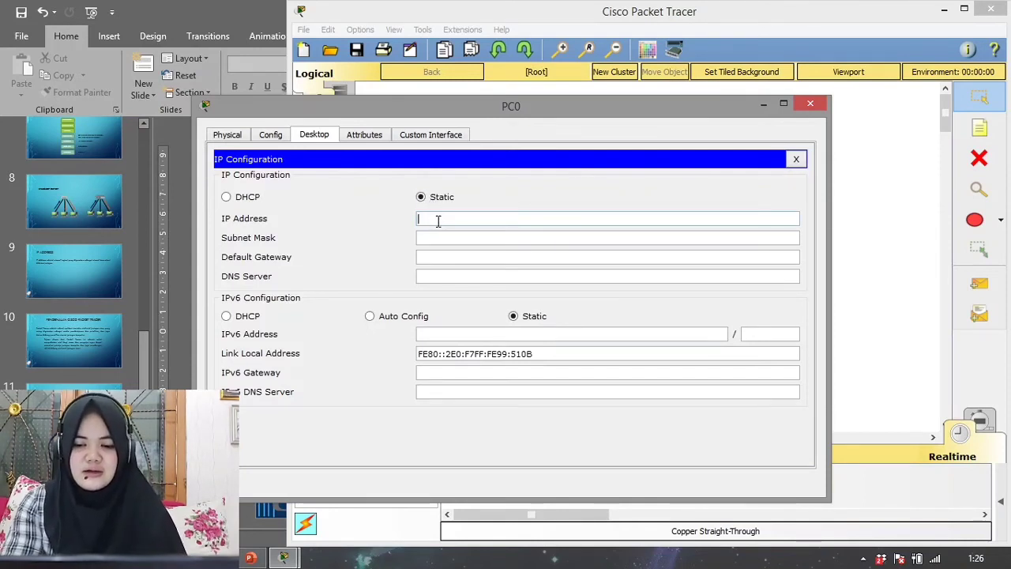
{"action": "type", "text": "192.168.10.1"}
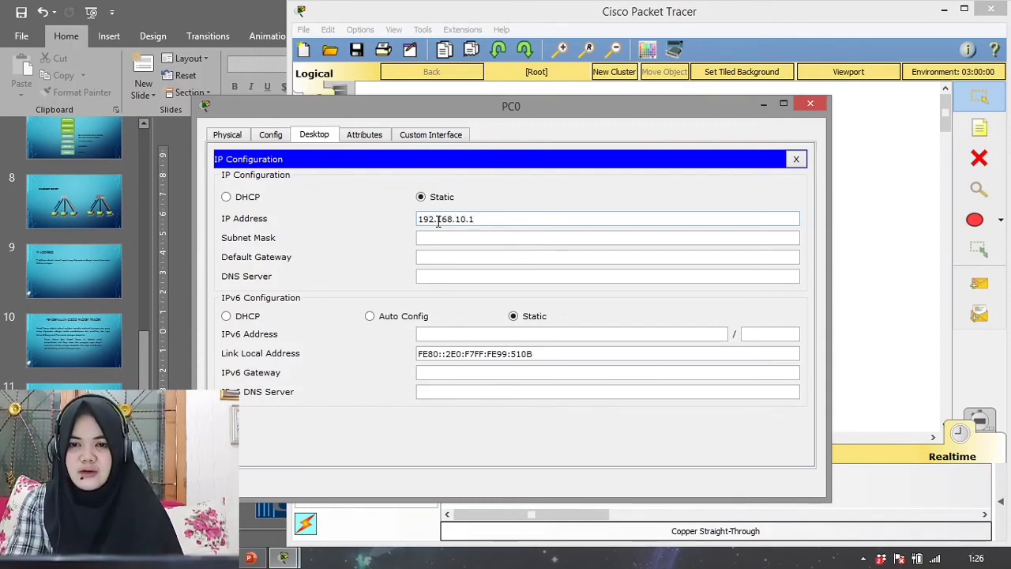
{"action": "key", "text": "Tab"}
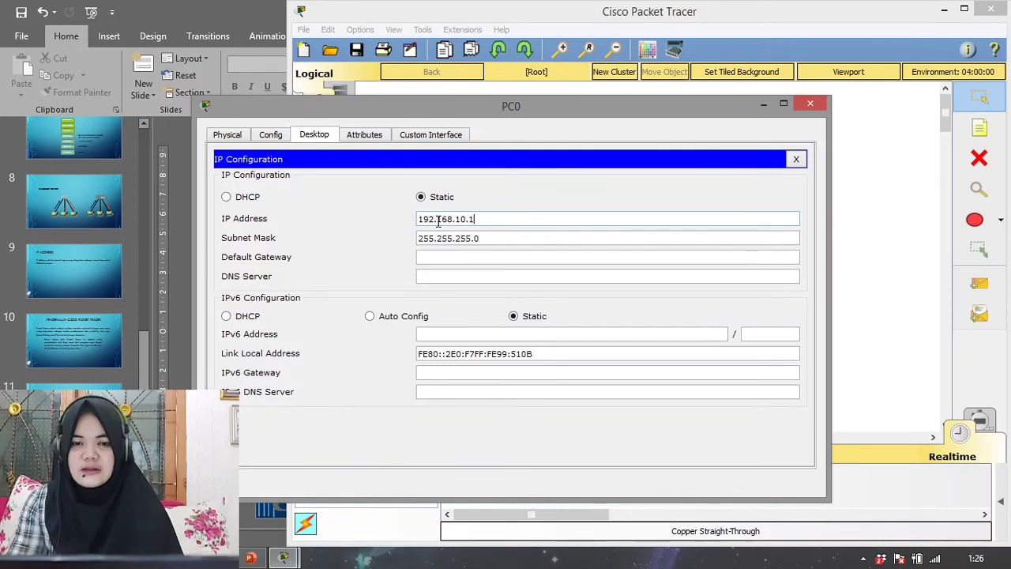
{"action": "left_click", "coordinate": [810, 104]}
- Give PC1 the static IP address 192.168.10.2 with subnet mask 255.255.255.0 and close its configuration
{"action": "left_click", "coordinate": [490, 320]}
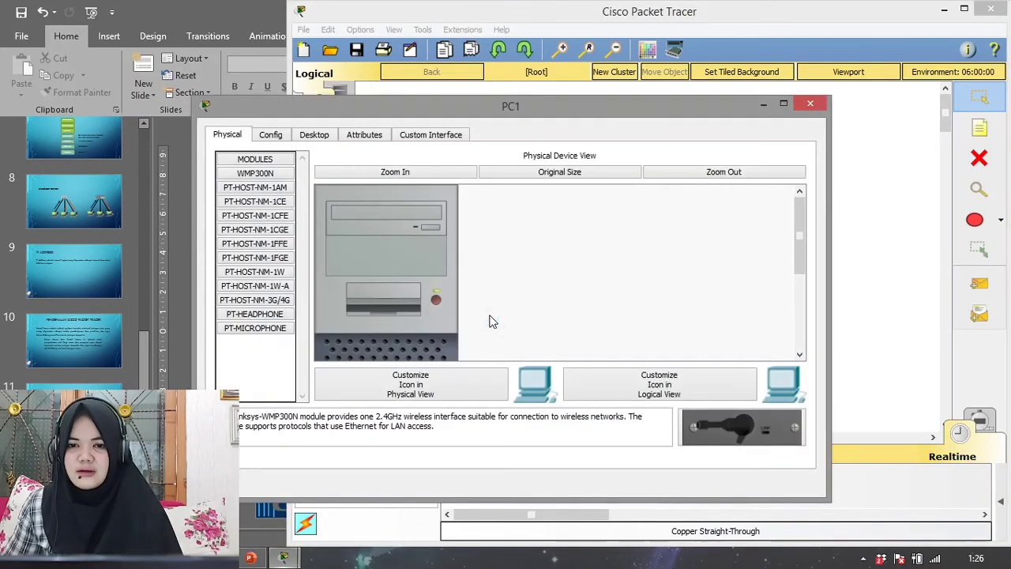
{"action": "left_click", "coordinate": [315, 136]}
{"action": "left_click", "coordinate": [285, 203]}
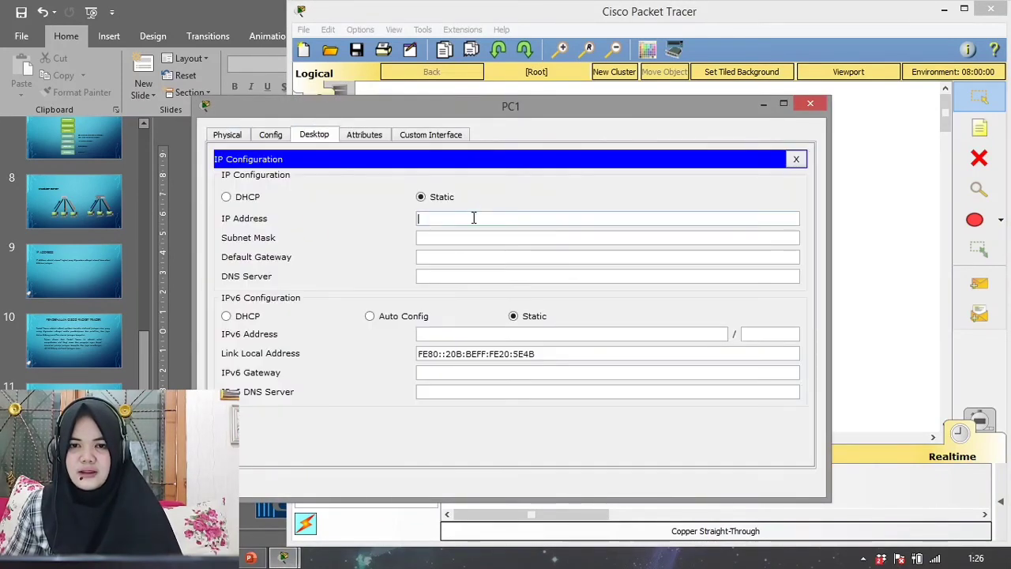
{"action": "type", "text": "192.168"}
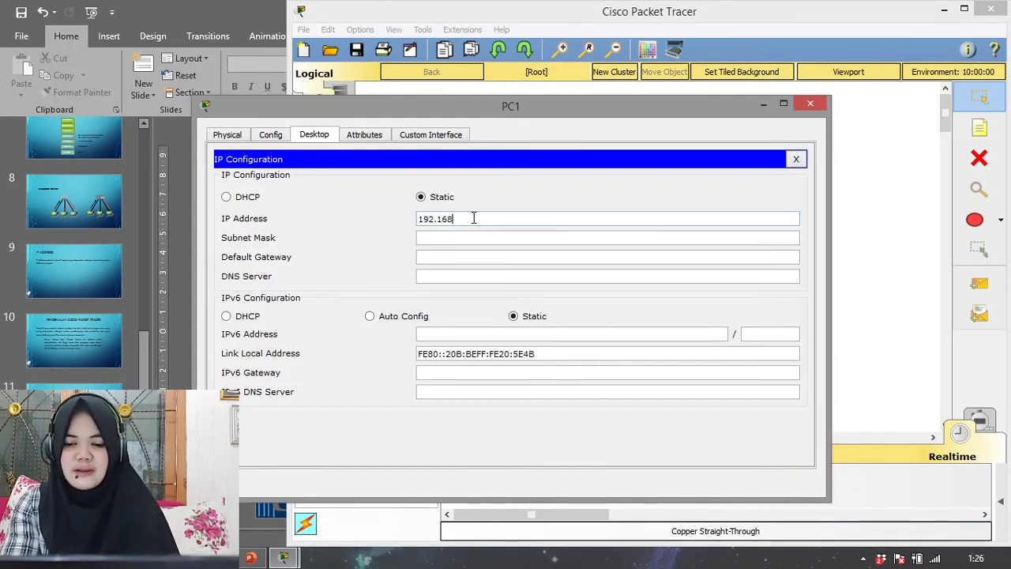
{"action": "type", "text": ".10.2"}
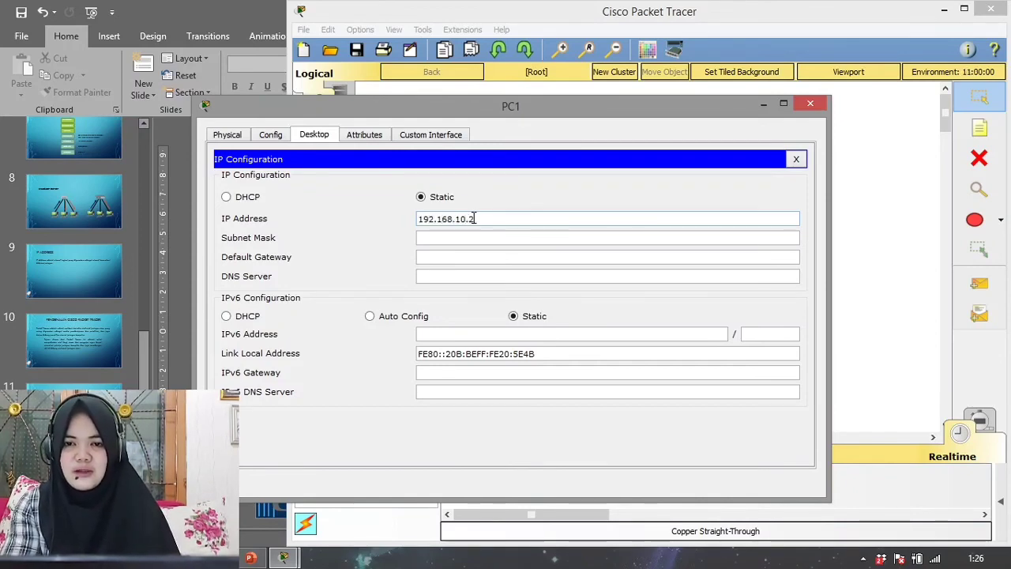
{"action": "key", "text": "Tab"}
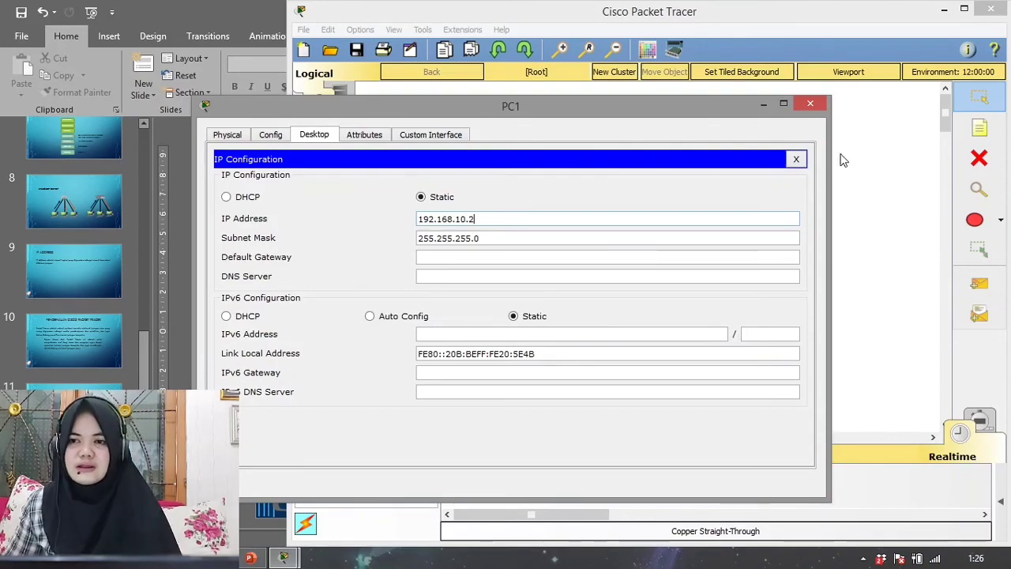
{"action": "left_click", "coordinate": [810, 102]}
- Give PC2 the static IP address 192.168.10.3 with subnet mask 255.255.255.0 and close its configuration
{"action": "left_click", "coordinate": [576, 308]}
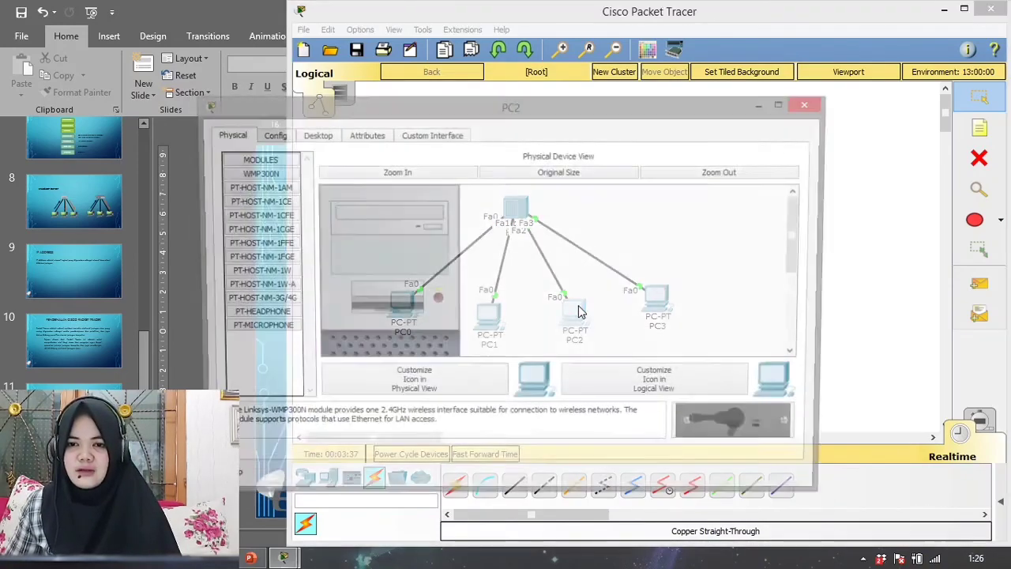
{"action": "left_click", "coordinate": [314, 135]}
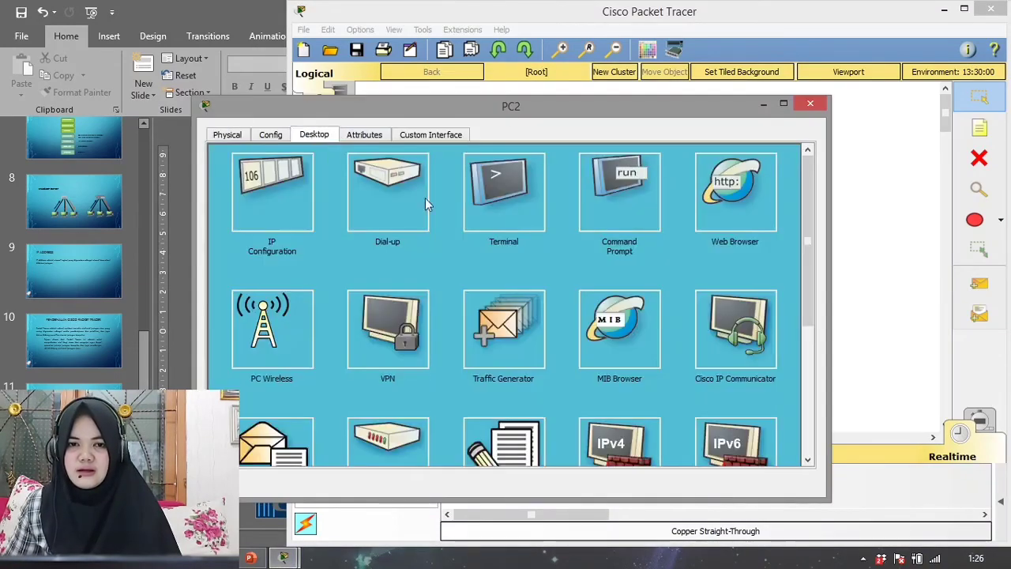
{"action": "left_click", "coordinate": [264, 197]}
{"action": "left_click", "coordinate": [544, 217]}
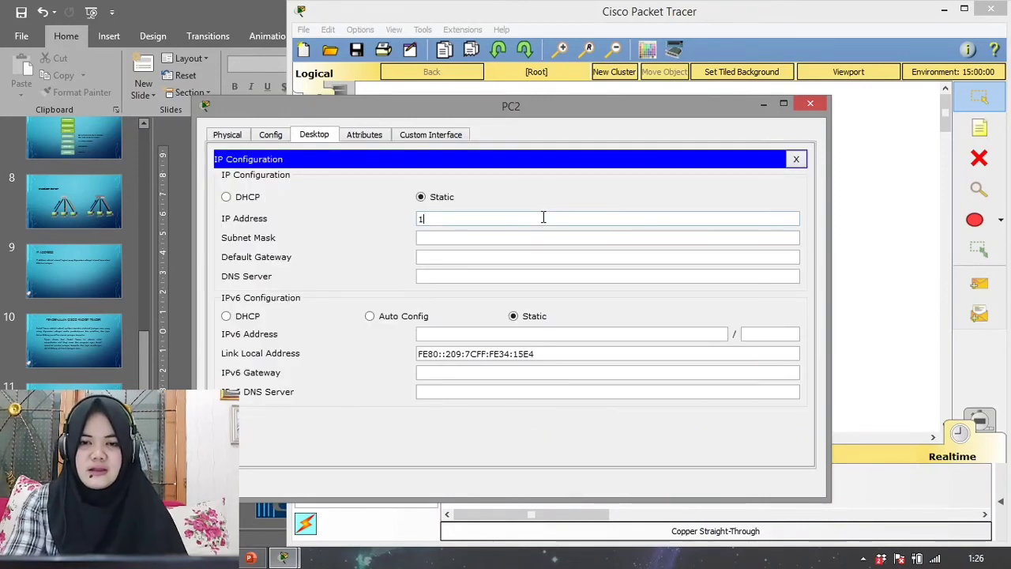
{"action": "type", "text": "192.168."}
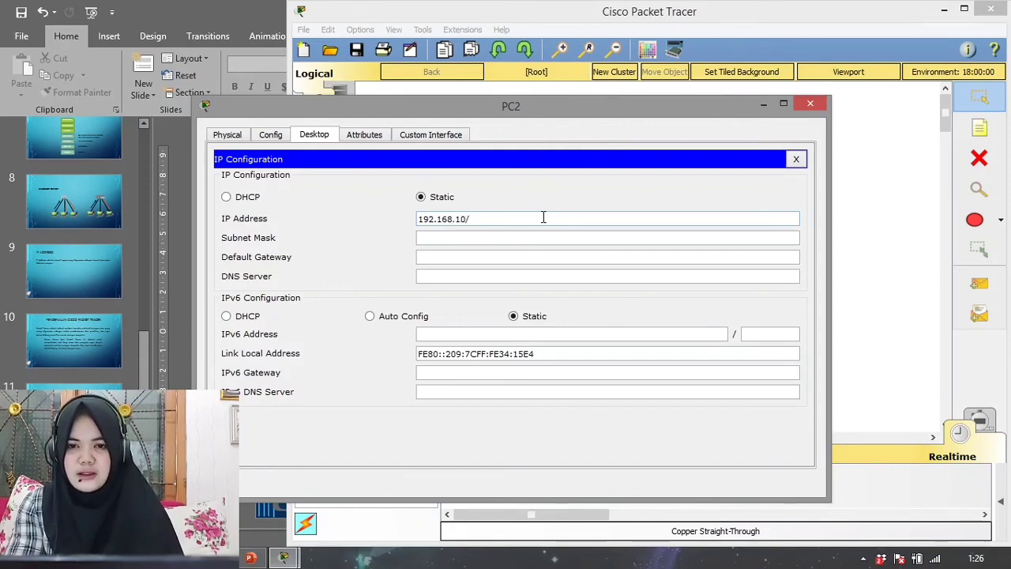
{"action": "type", "text": "10.3"}
{"action": "key", "text": "Tab"}
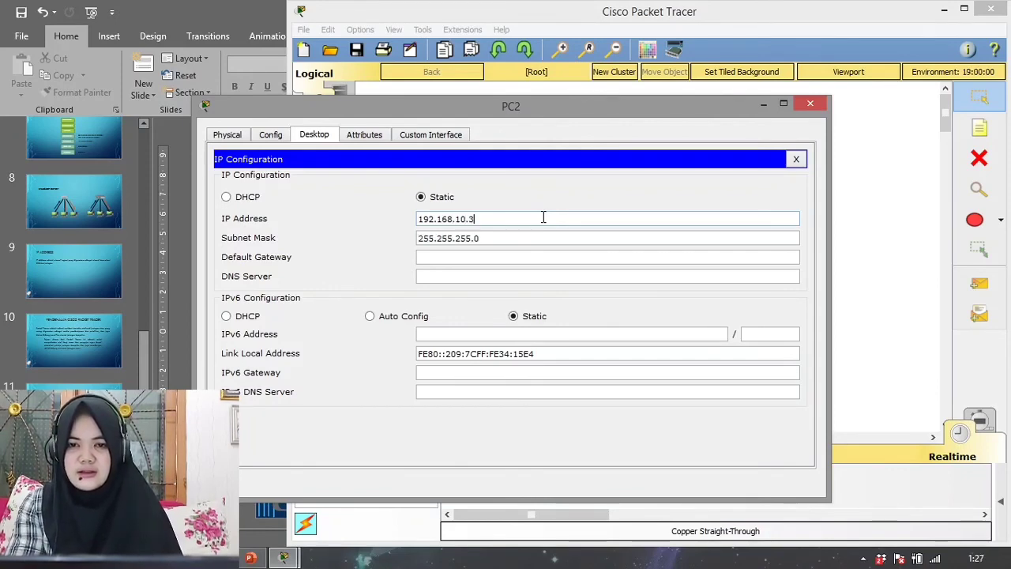
{"action": "left_click", "coordinate": [809, 104]}
- Give PC3 the static IP address 192.168.10.4 with subnet mask 255.255.255.0 and close its configuration
{"action": "left_click", "coordinate": [655, 300]}
{"action": "left_click", "coordinate": [314, 135]}
{"action": "left_click", "coordinate": [256, 203]}
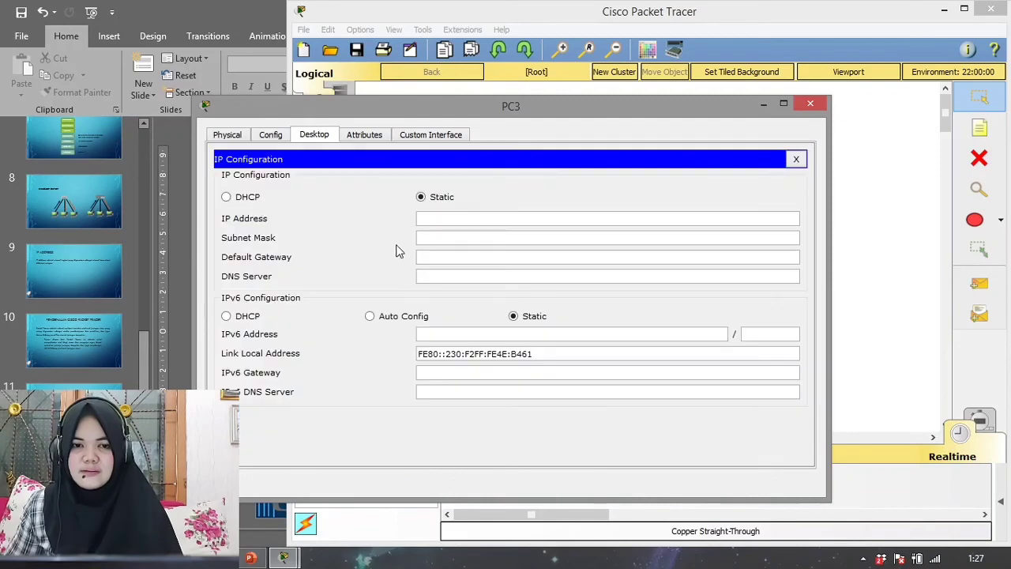
{"action": "left_click", "coordinate": [476, 218]}
{"action": "type", "text": "192.168.10."}
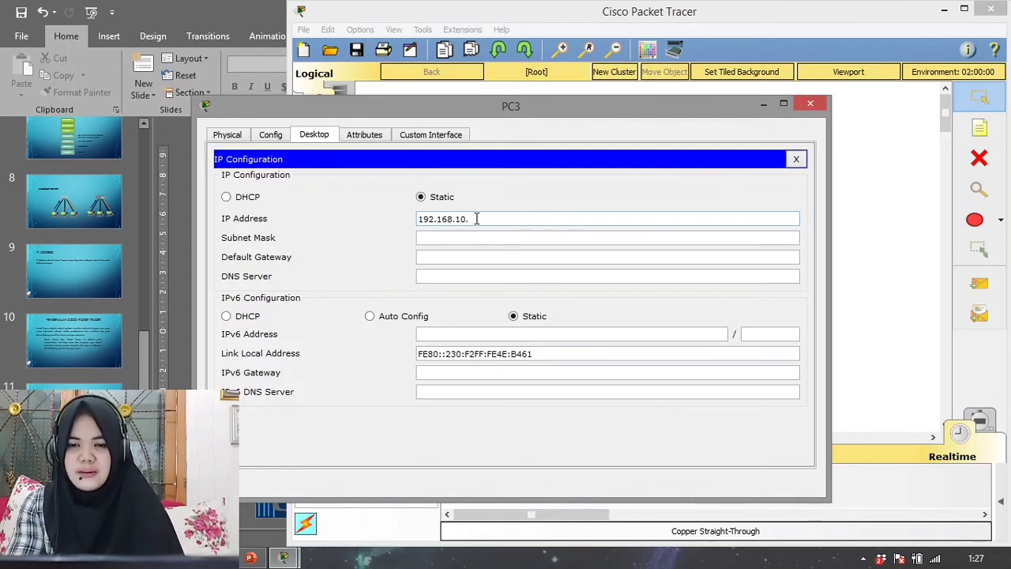
{"action": "type", "text": "4"}
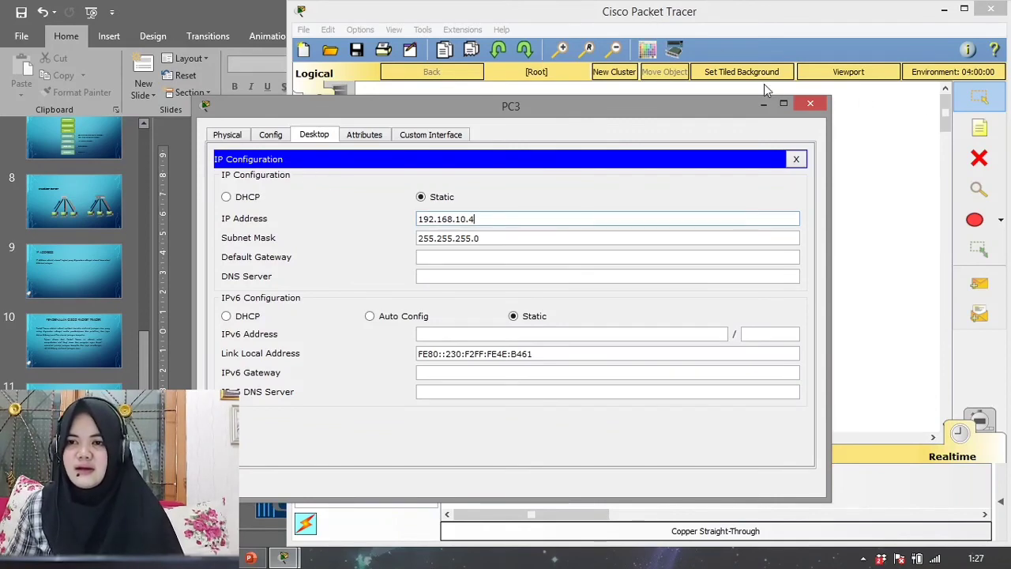
{"action": "left_click", "coordinate": [809, 103]}
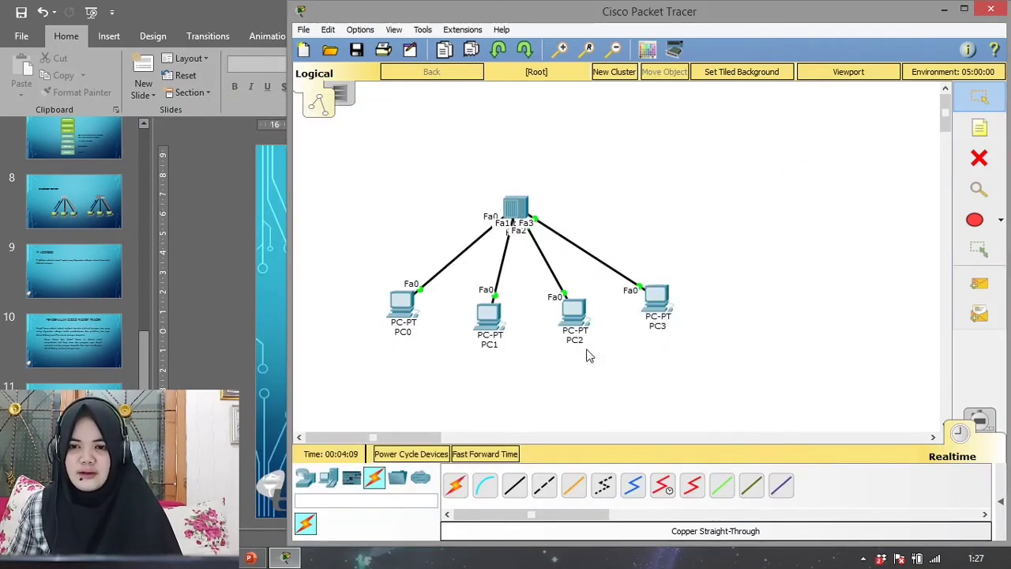
{"action": "left_click", "coordinate": [412, 308]}
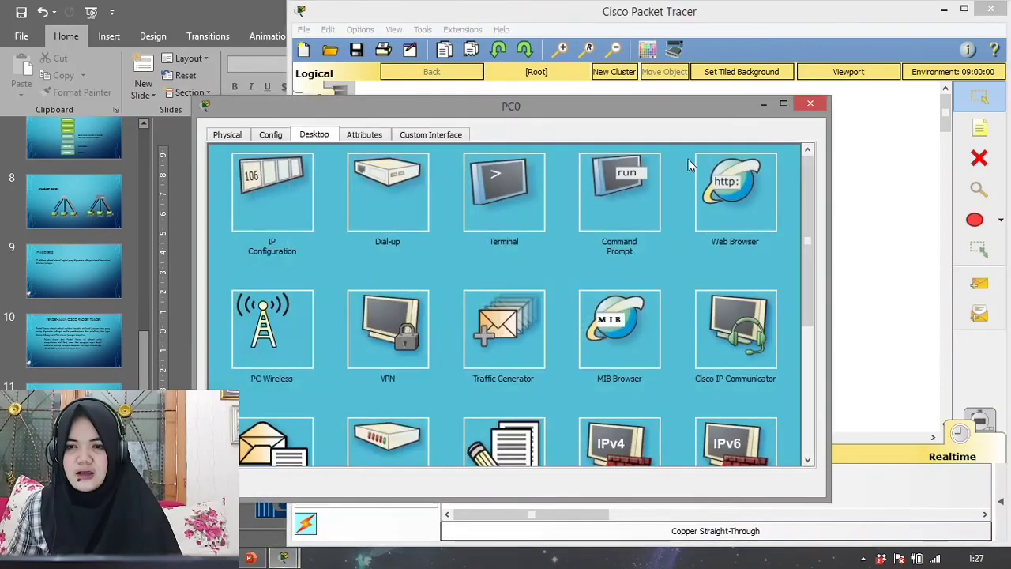
{"action": "left_click", "coordinate": [808, 104]}
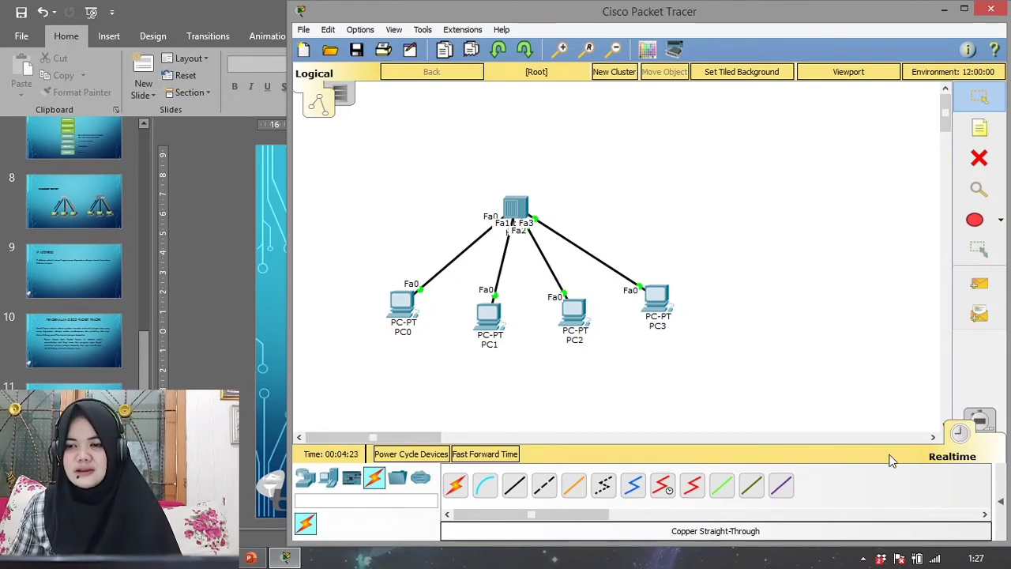
- Enter Simulation mode and add a simple PDU from PC0 to PC2
{"action": "left_click", "coordinate": [980, 423]}
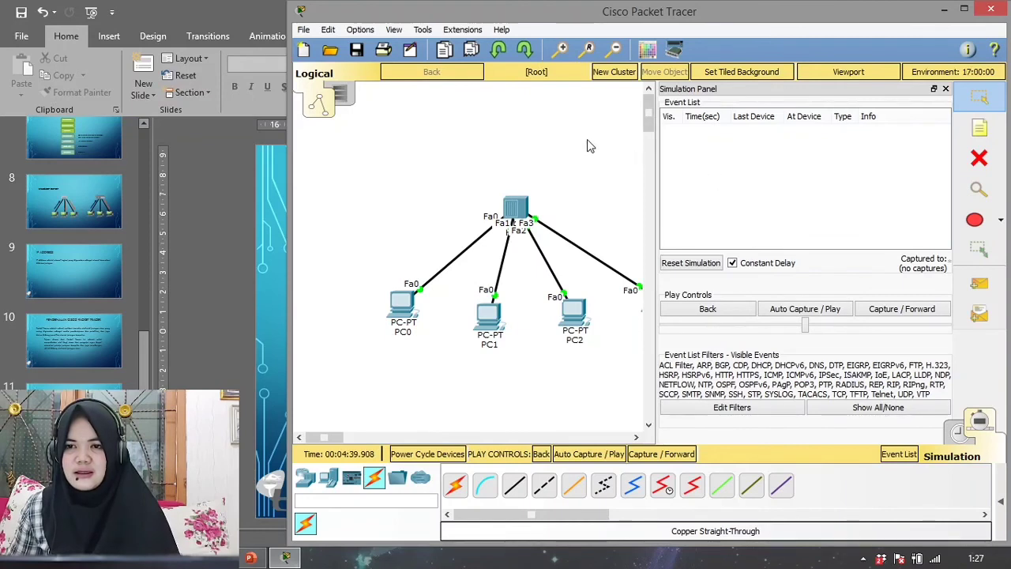
{"action": "left_click_drag", "start_coordinate": [326, 438], "coordinate": [339, 445]}
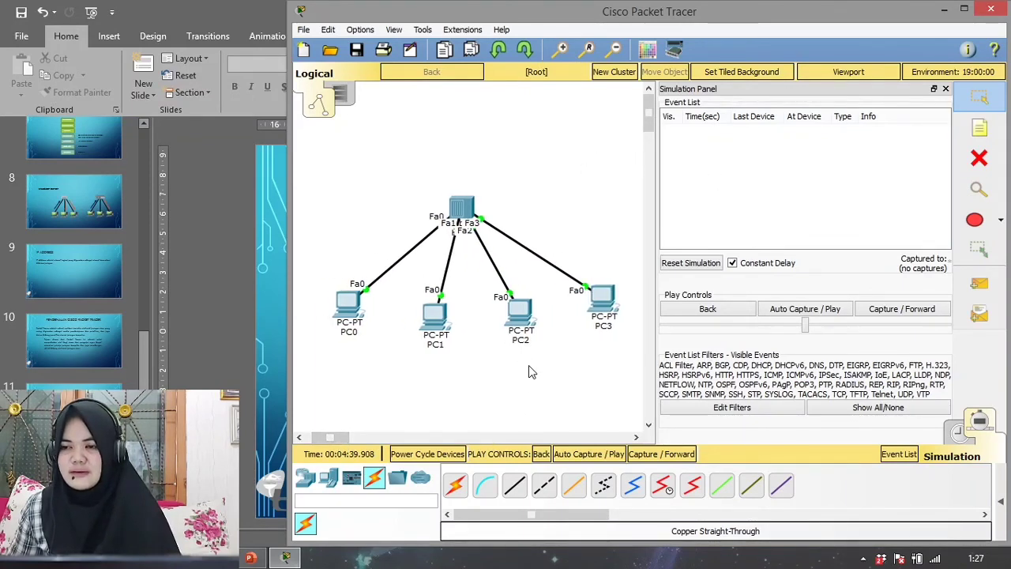
{"action": "left_click", "coordinate": [982, 286]}
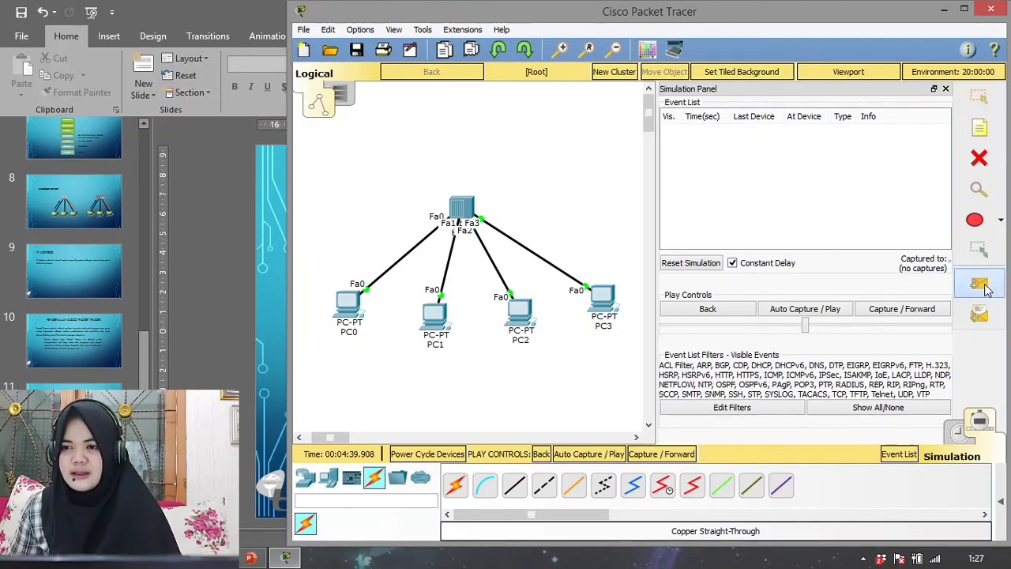
{"action": "left_click", "coordinate": [340, 308]}
{"action": "left_click", "coordinate": [522, 316]}
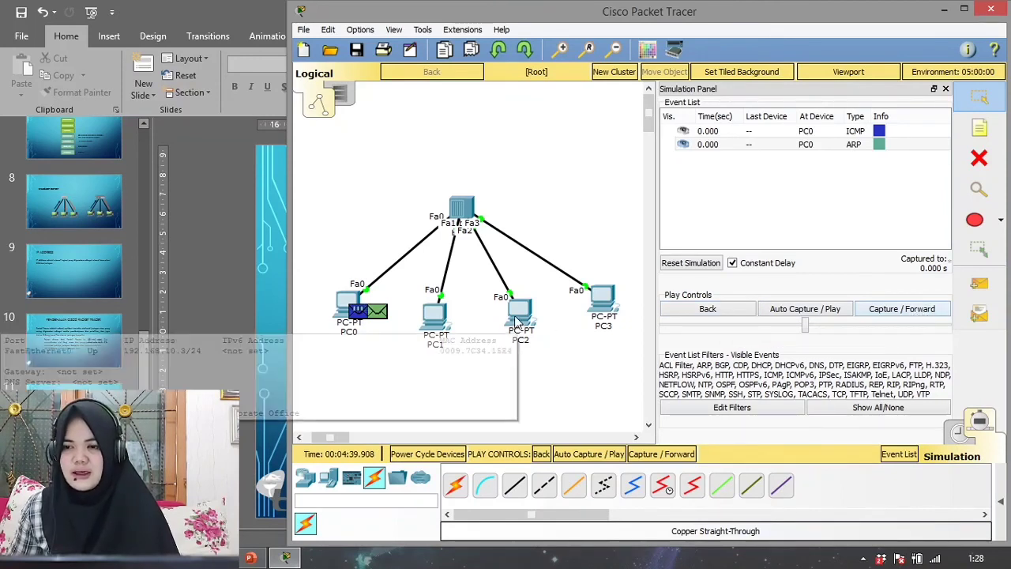
- Advance the simulation four captures forward to follow the ARP exchange from PC0 through the hub and back
{"action": "left_click", "coordinate": [898, 309]}
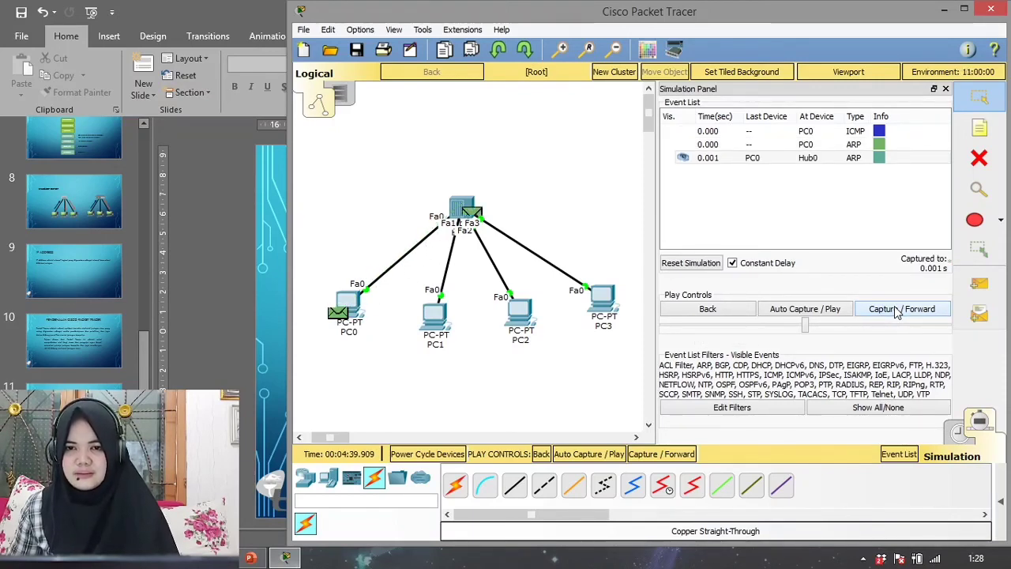
{"action": "left_click", "coordinate": [897, 309]}
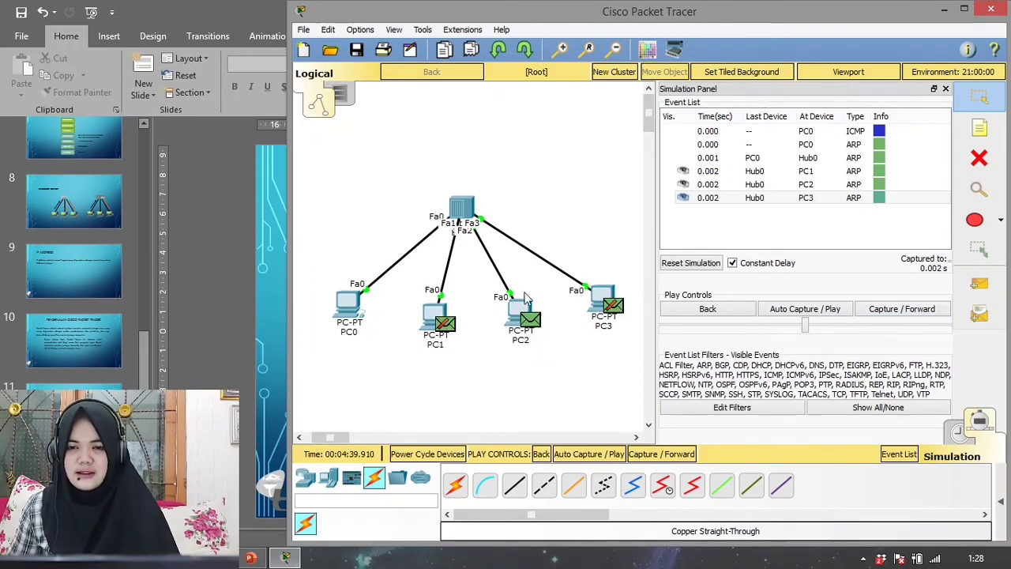
{"action": "left_click", "coordinate": [909, 309]}
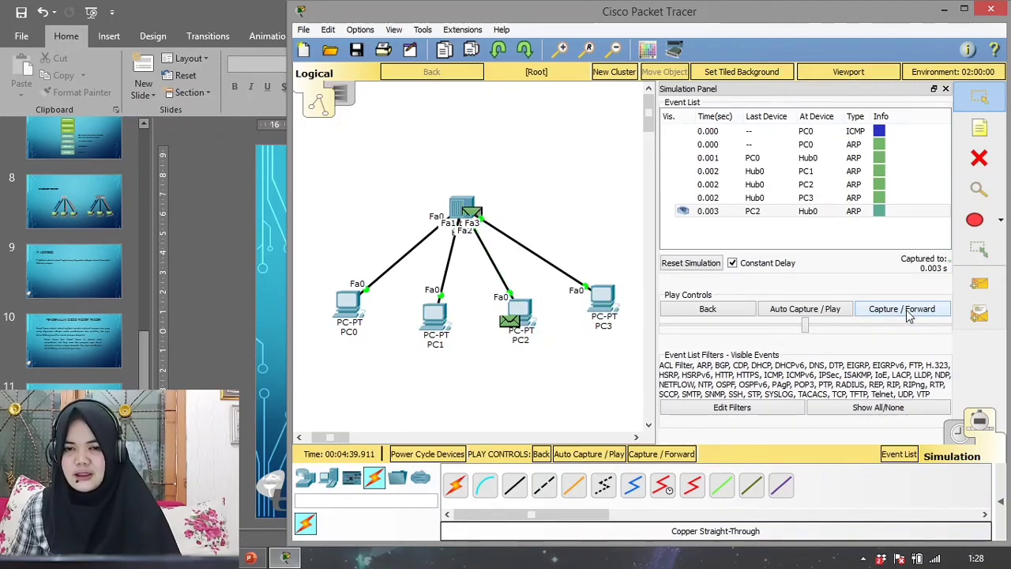
{"action": "left_click", "coordinate": [909, 312]}
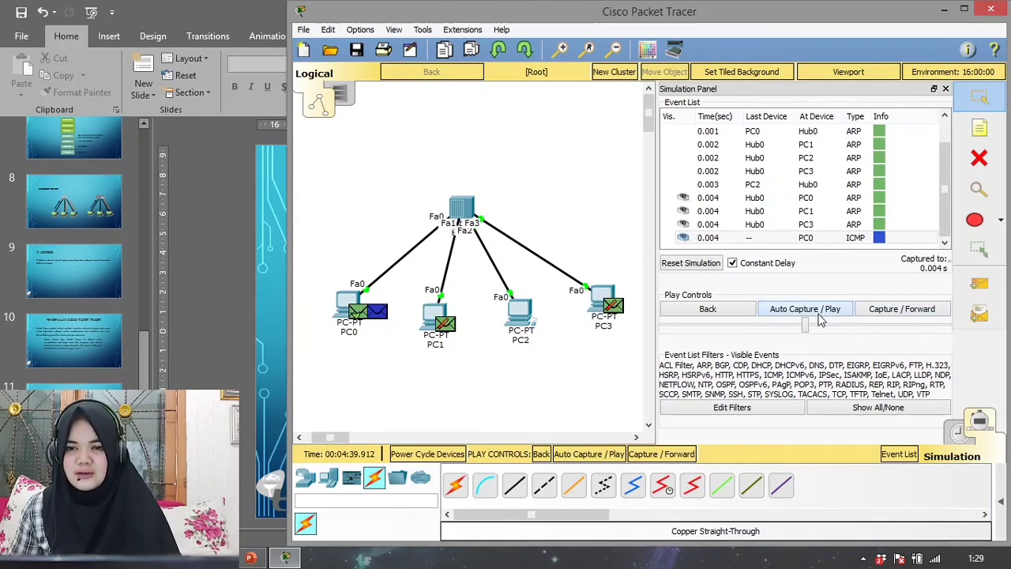
- Run the ICMP part of the simulation with Auto Capture and forward stepping, and close the Simulation Panel
{"action": "left_click", "coordinate": [822, 317]}
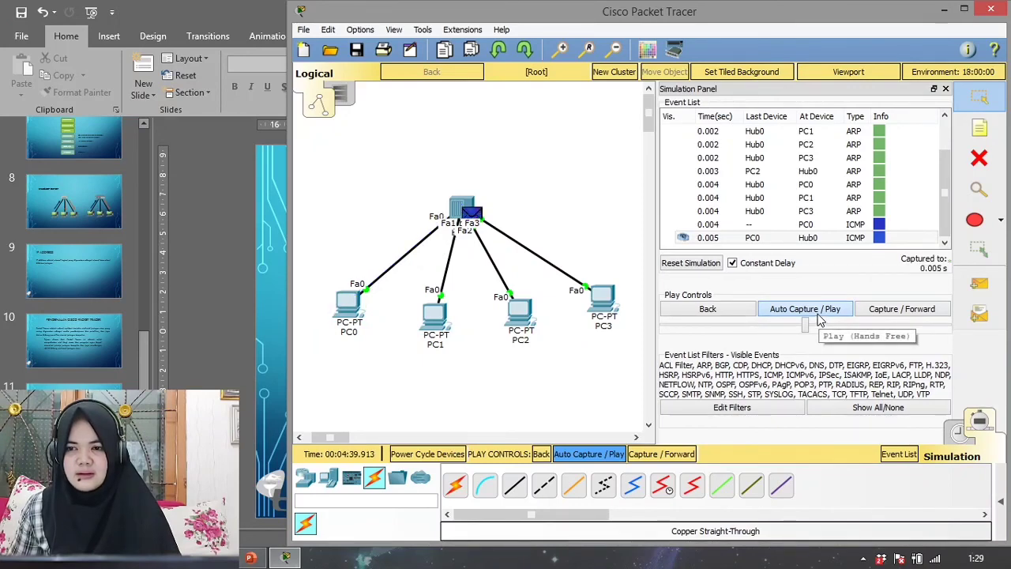
{"action": "left_click", "coordinate": [820, 314]}
{"action": "left_click", "coordinate": [882, 310]}
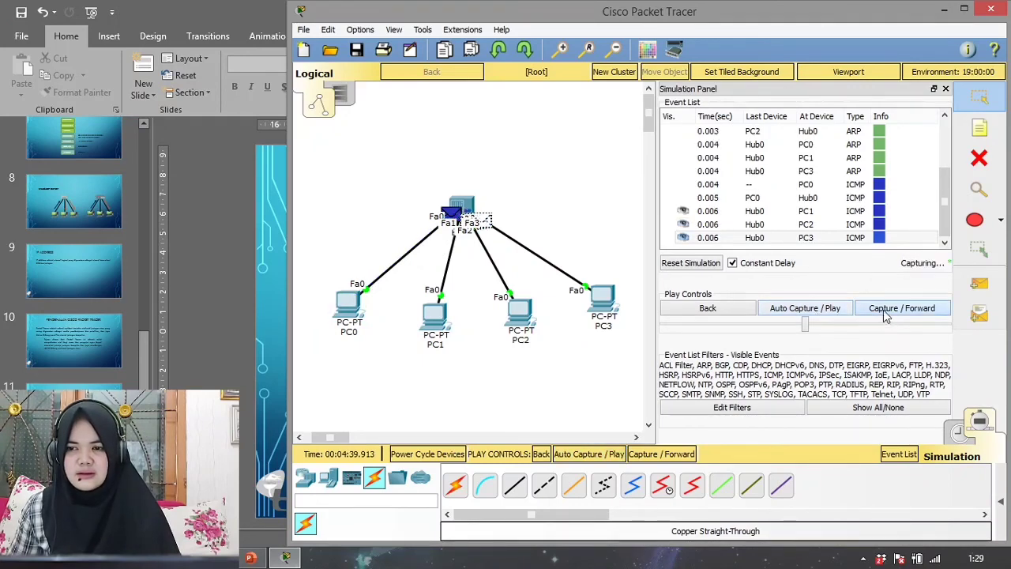
{"action": "left_click", "coordinate": [882, 309]}
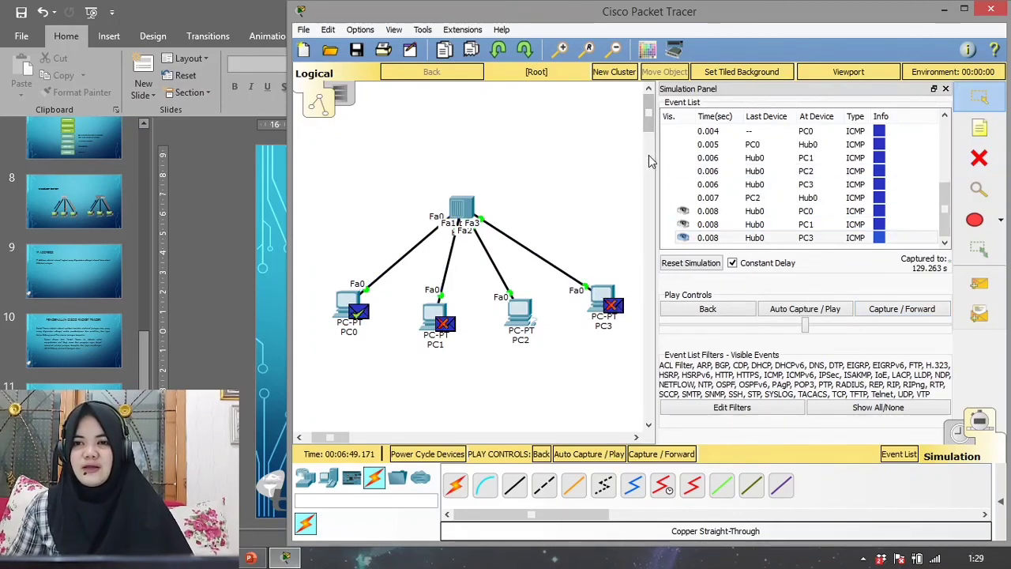
{"action": "left_click", "coordinate": [946, 88]}
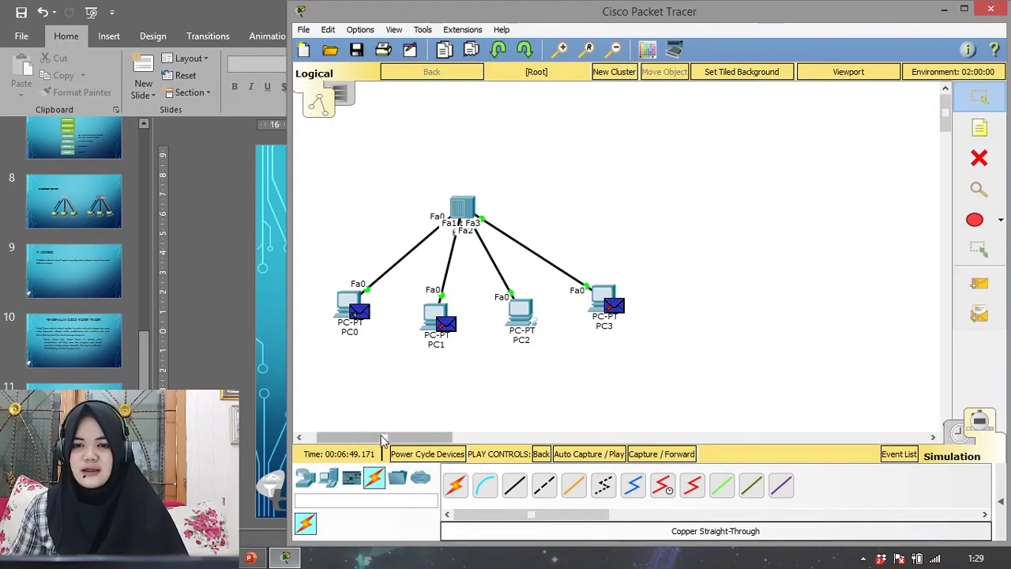
{"action": "left_click_drag", "start_coordinate": [380, 436], "coordinate": [369, 436]}
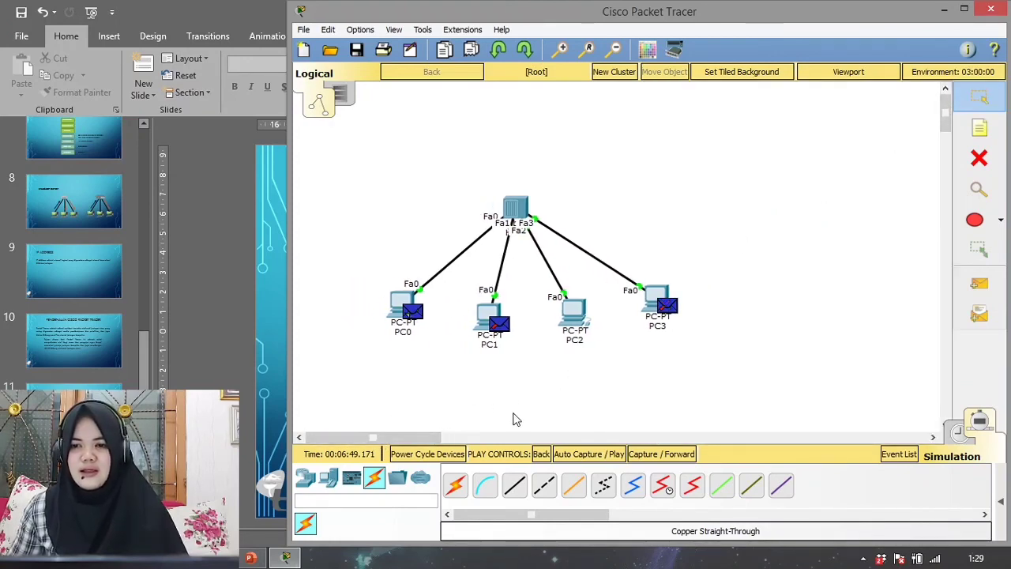
{"action": "left_click_drag", "start_coordinate": [368, 170], "coordinate": [704, 375]}
{"action": "left_click", "coordinate": [768, 346]}
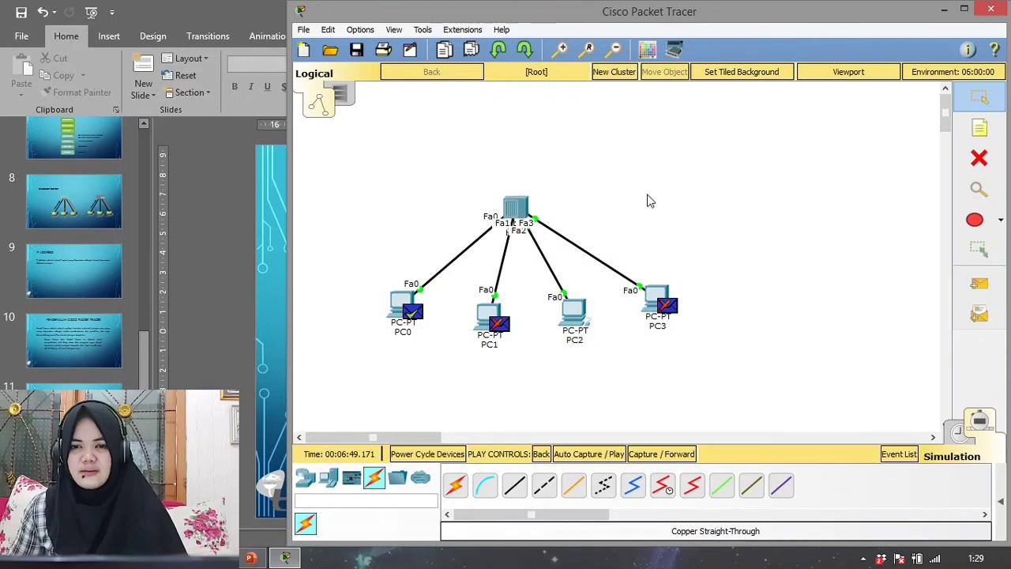
{"action": "left_click_drag", "start_coordinate": [682, 169], "coordinate": [928, 366]}
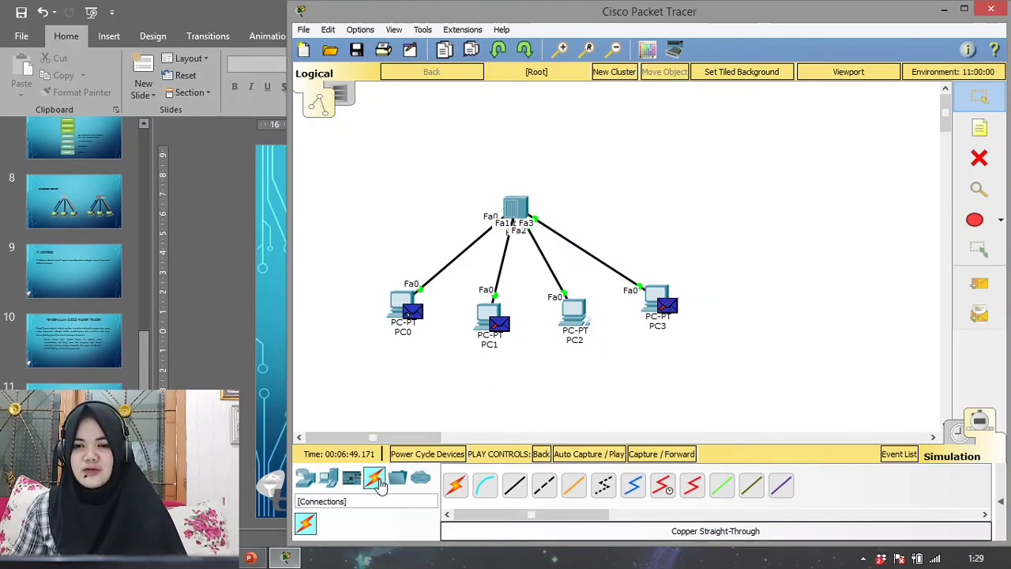
- Open PC0's IP Configuration, check its static IP address and close the device window
{"action": "left_click", "coordinate": [406, 304]}
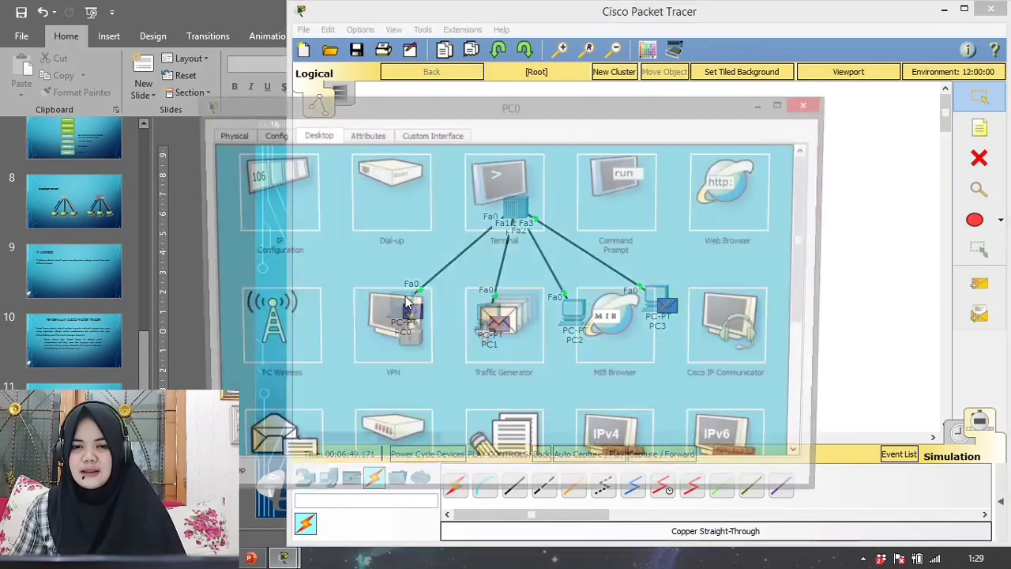
{"action": "left_click", "coordinate": [267, 184]}
{"action": "left_click_drag", "start_coordinate": [489, 218], "coordinate": [398, 216]}
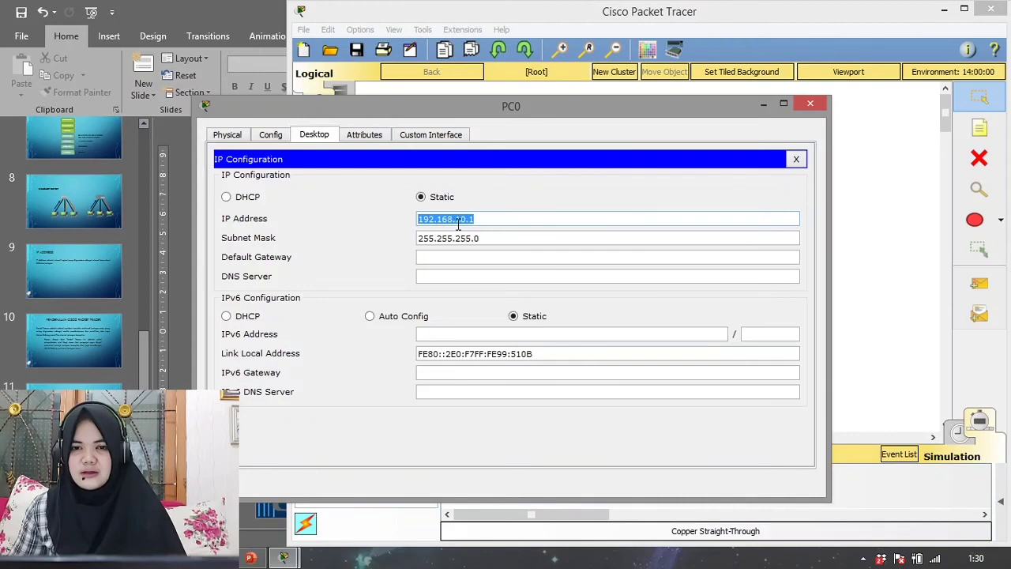
{"action": "left_click", "coordinate": [473, 219]}
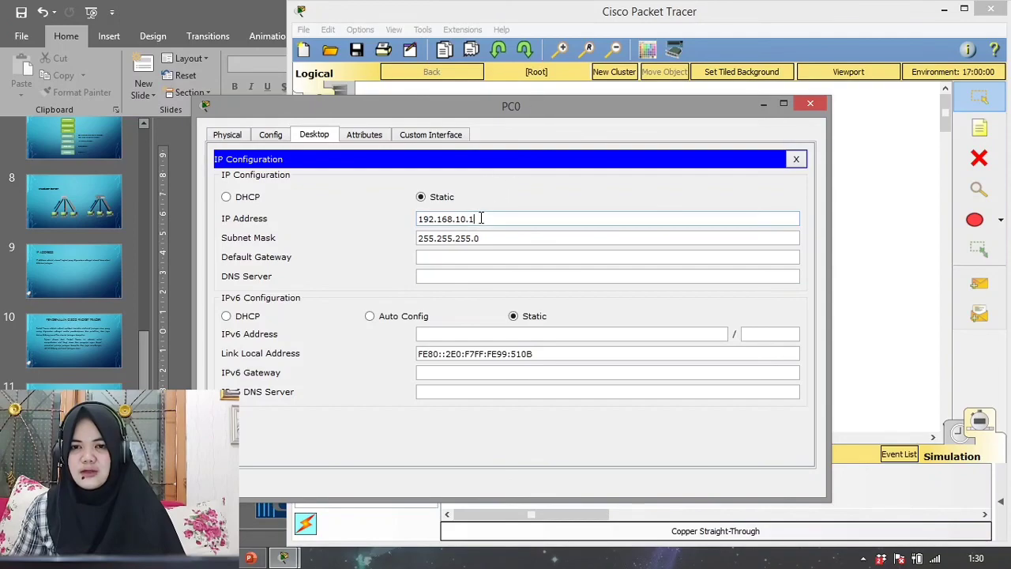
{"action": "left_click", "coordinate": [810, 103]}
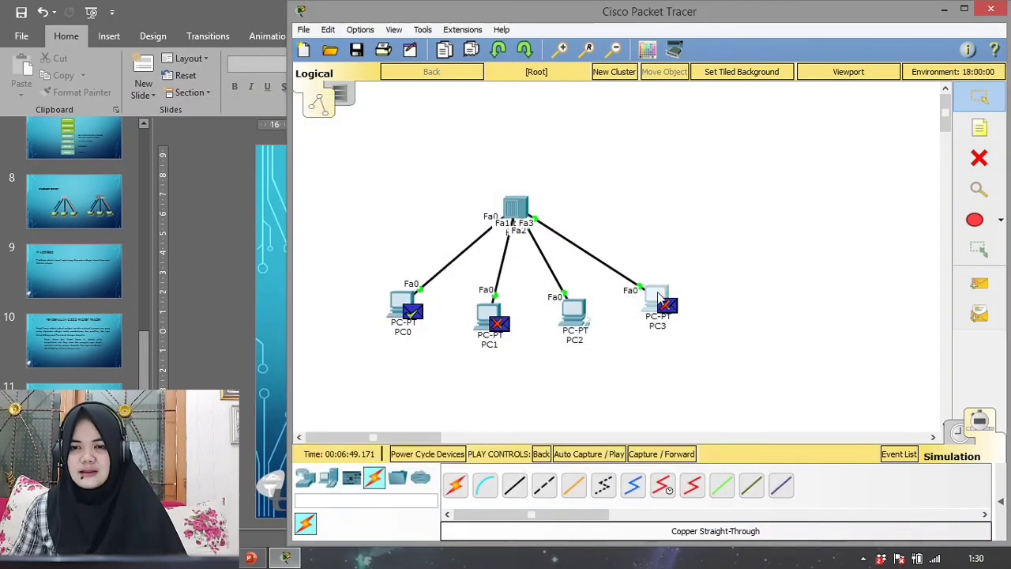
- Open PC3's IP Configuration, compare its static IP address with PC0's and close the device window
{"action": "left_click", "coordinate": [658, 294]}
{"action": "left_click", "coordinate": [291, 215]}
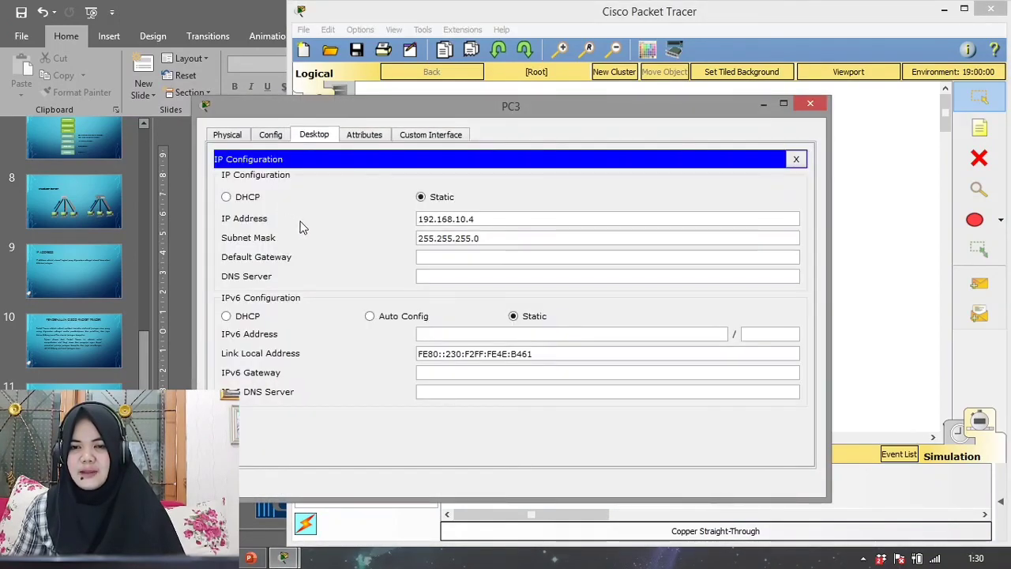
{"action": "left_click_drag", "start_coordinate": [478, 219], "coordinate": [404, 219]}
{"action": "left_click", "coordinate": [476, 219]}
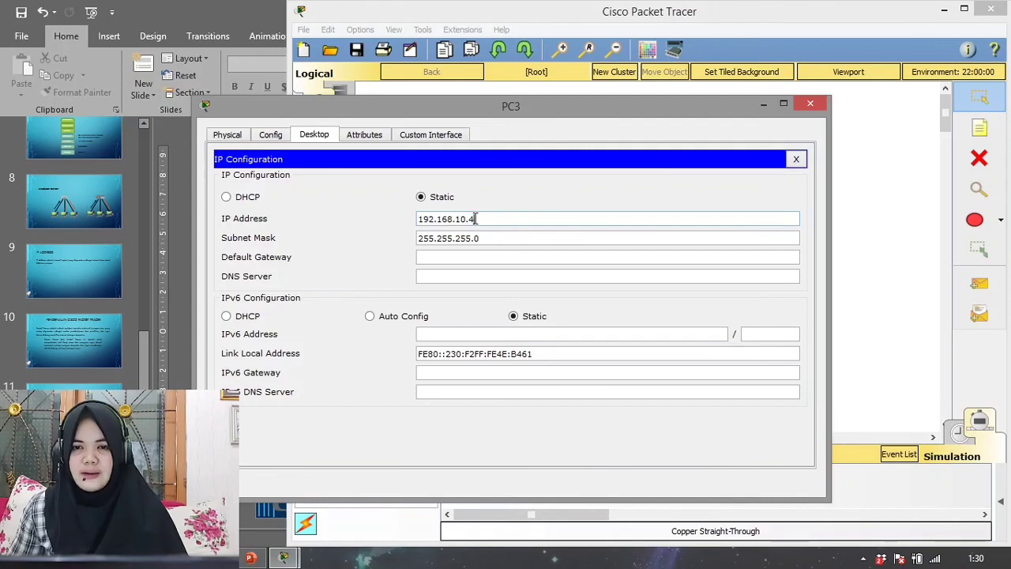
{"action": "left_click", "coordinate": [901, 172]}
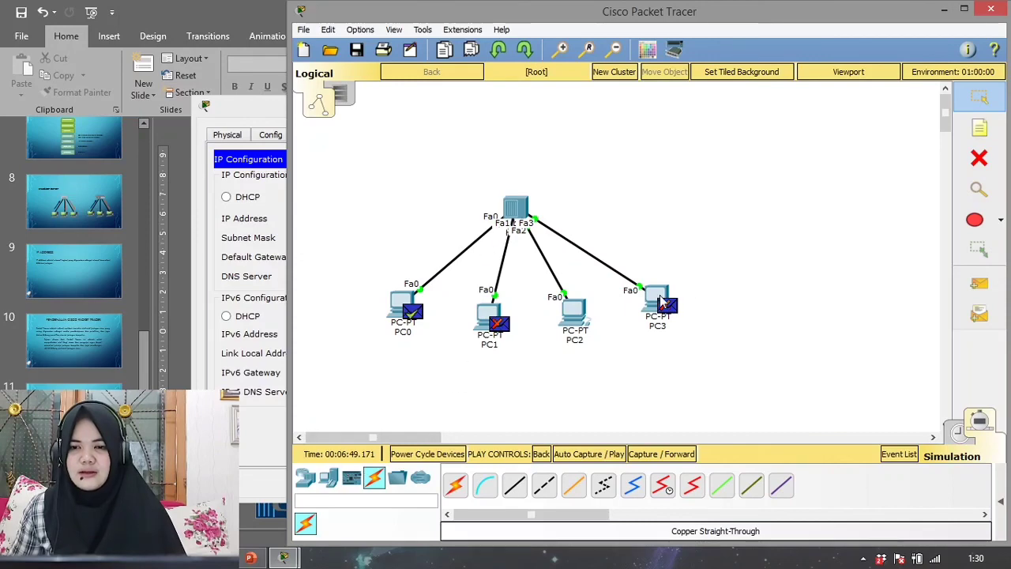
{"action": "left_click", "coordinate": [659, 305]}
{"action": "left_click", "coordinate": [474, 220]}
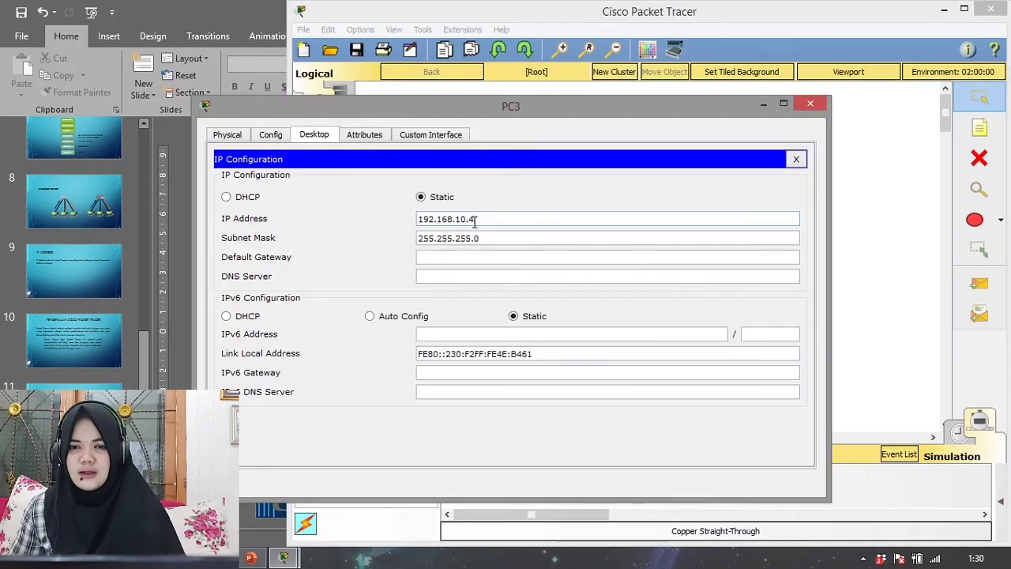
{"action": "left_click", "coordinate": [885, 186]}
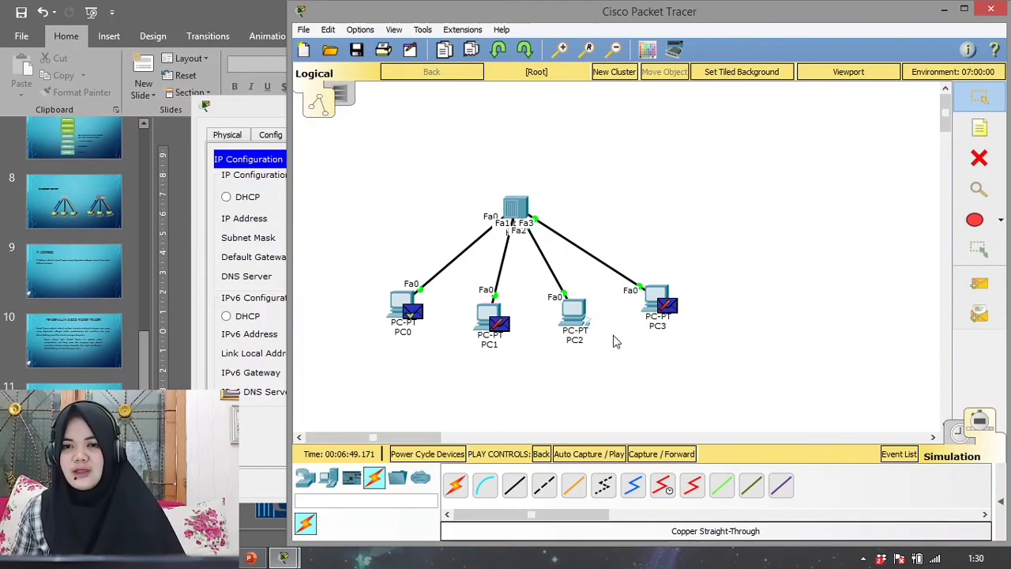
{"action": "left_click", "coordinate": [237, 112]}
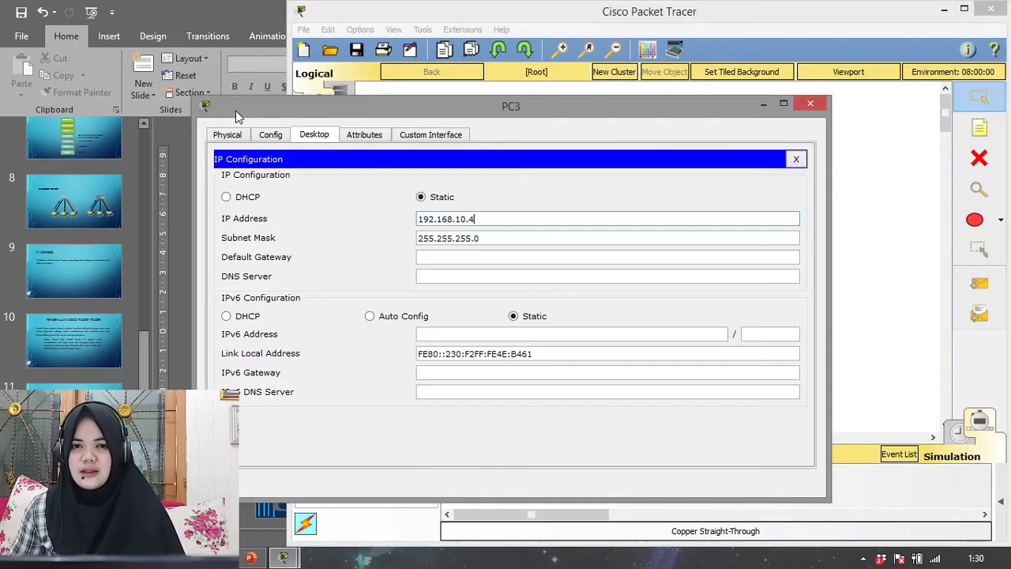
{"action": "left_click", "coordinate": [808, 104]}
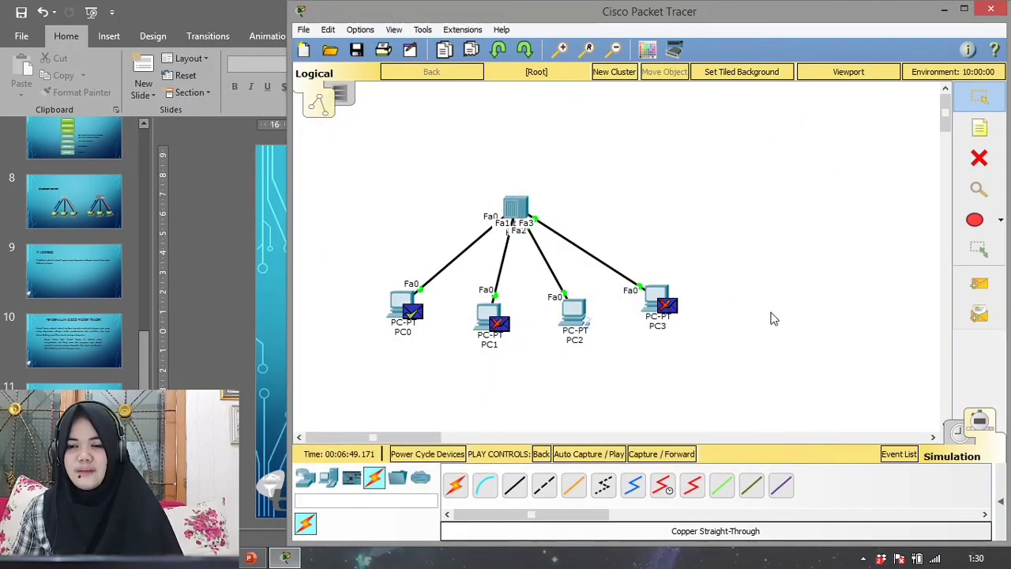
- Move PC3 slightly closer to PC2 in the logical workspace
{"action": "left_click_drag", "start_coordinate": [648, 312], "coordinate": [629, 312]}
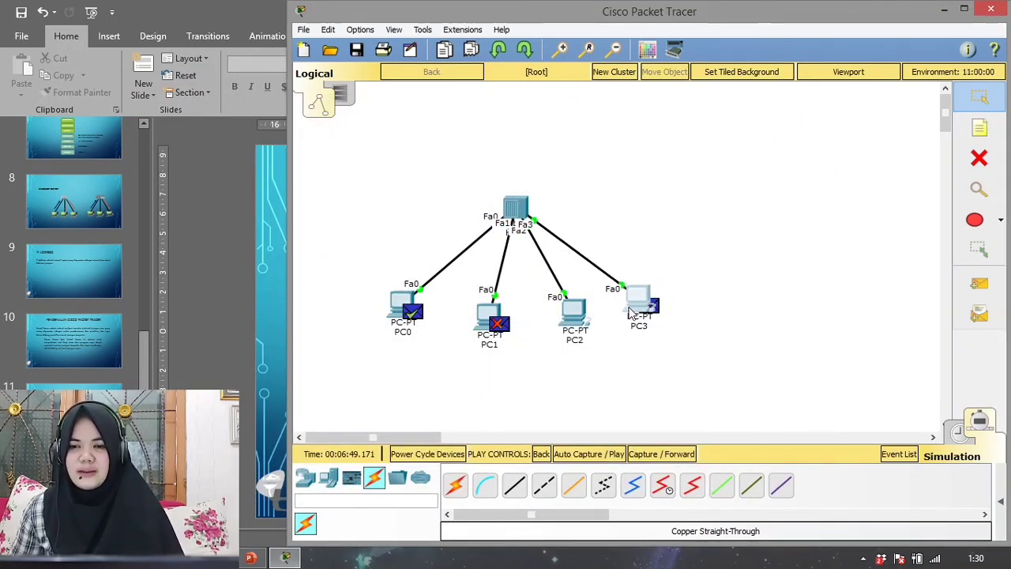